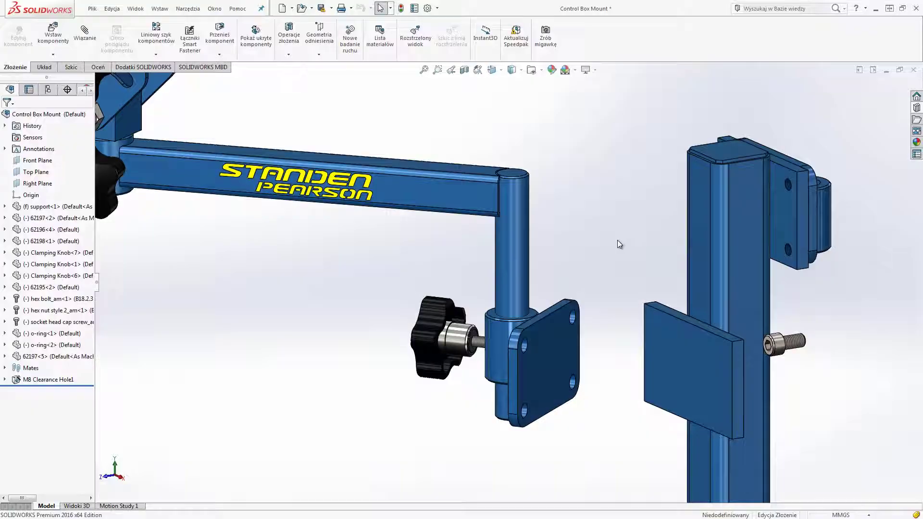
Step: Mate the arm's mounting plate flush to the post's plate, flipping alignment to keep the arm horizontal
{"action": "left_click", "coordinate": [558, 329]}
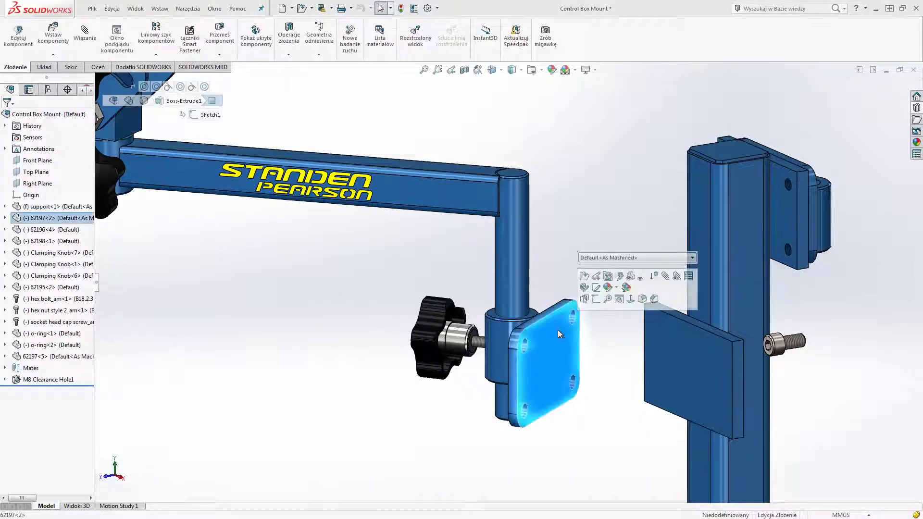
{"action": "left_click", "coordinate": [668, 338], "text": "ctrl"}
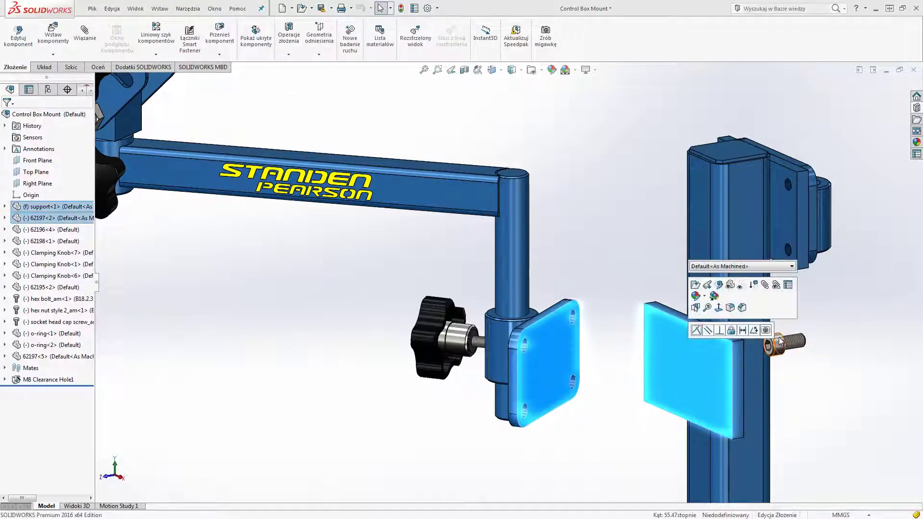
{"action": "left_click", "coordinate": [766, 330]}
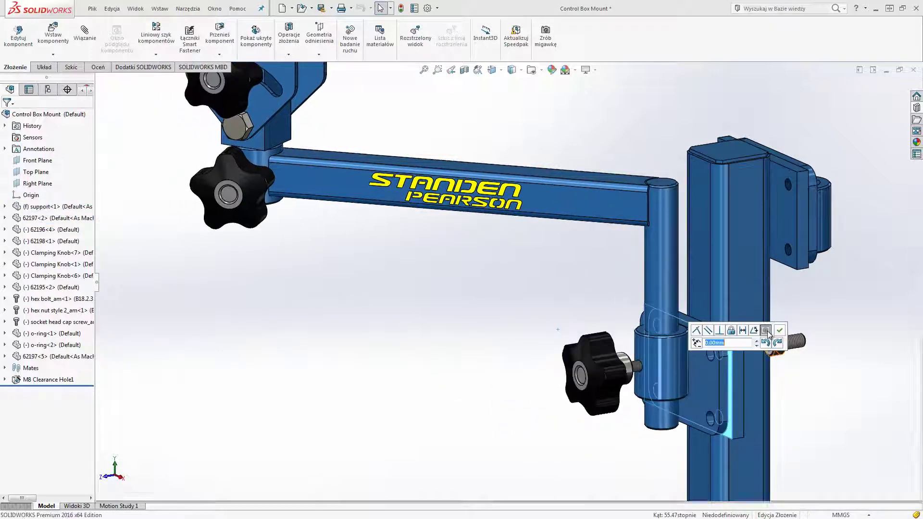
{"action": "left_click", "coordinate": [778, 342]}
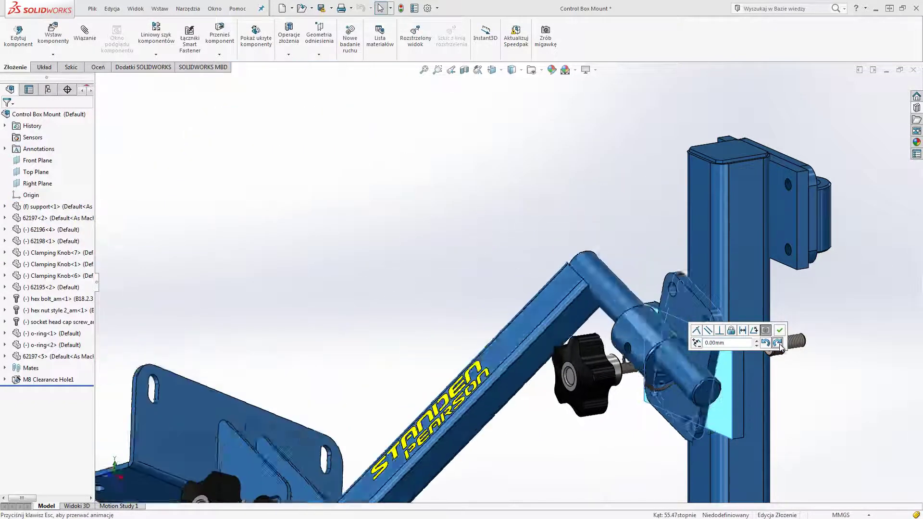
{"action": "left_click", "coordinate": [765, 342]}
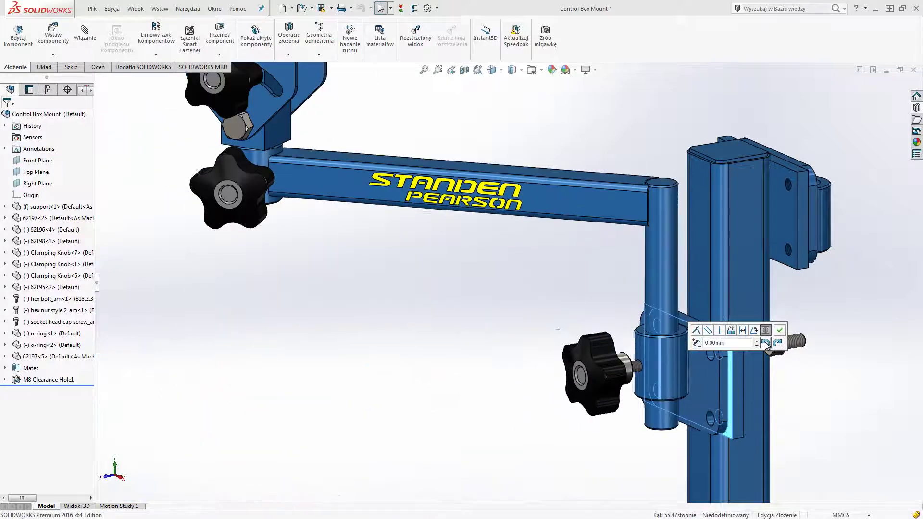
{"action": "left_click", "coordinate": [779, 330]}
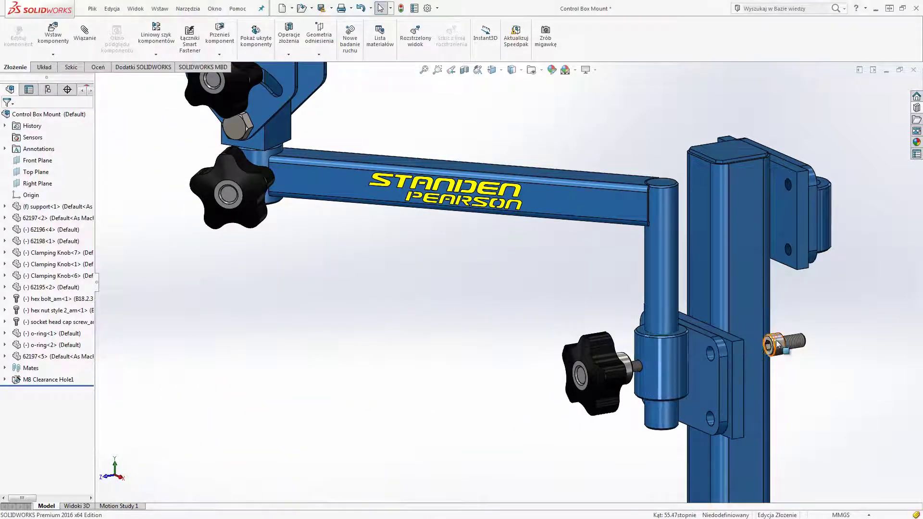
{"action": "scroll", "coordinate": [768, 358], "scroll_direction": "down", "scroll_amount": 3}
Step: Mate the socket head cap screw concentric with the plate hole, locking its rotation
{"action": "left_click", "coordinate": [758, 321]}
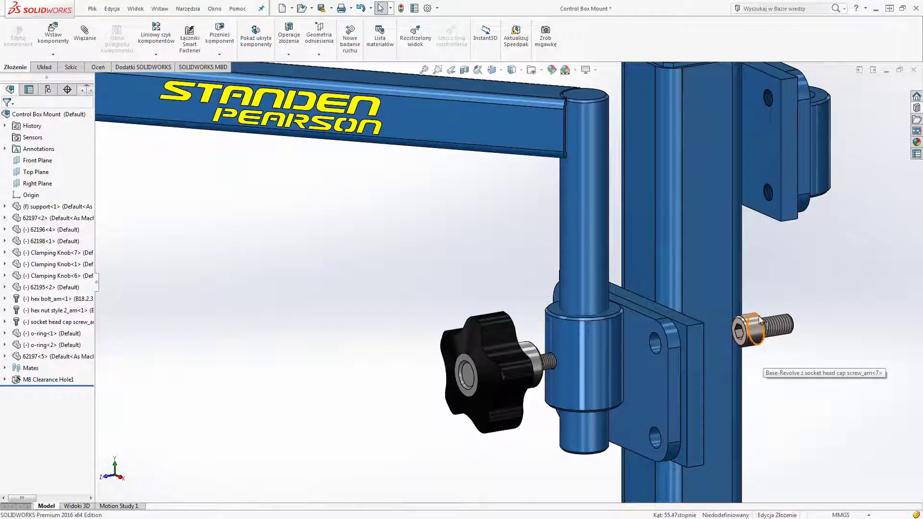
{"action": "left_click", "coordinate": [660, 340], "text": "ctrl"}
{"action": "left_click", "coordinate": [725, 330]}
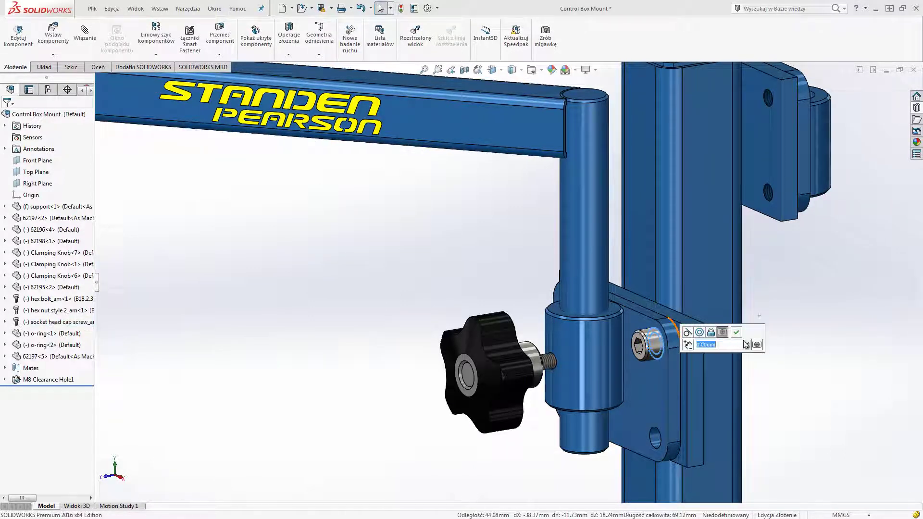
{"action": "left_click", "coordinate": [757, 346]}
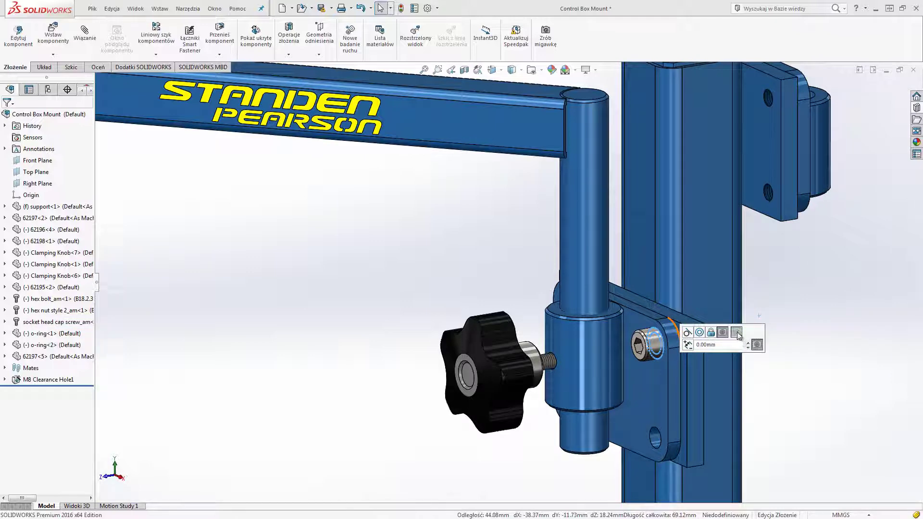
{"action": "left_click", "coordinate": [737, 332]}
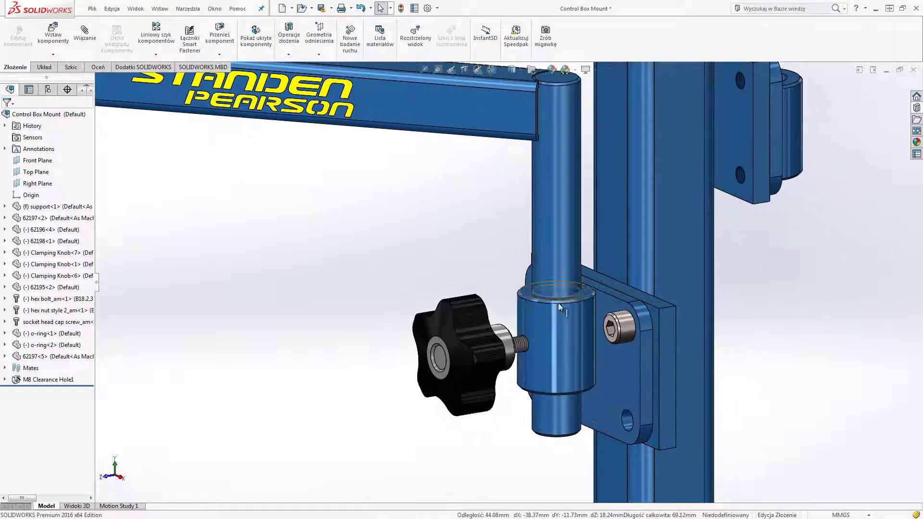
Step: Inspect the collar and arm faces from below, then restore saved view 1
{"action": "left_click", "coordinate": [536, 293]}
{"action": "middle_click_drag", "start_coordinate": [536, 292], "coordinate": [504, 188]}
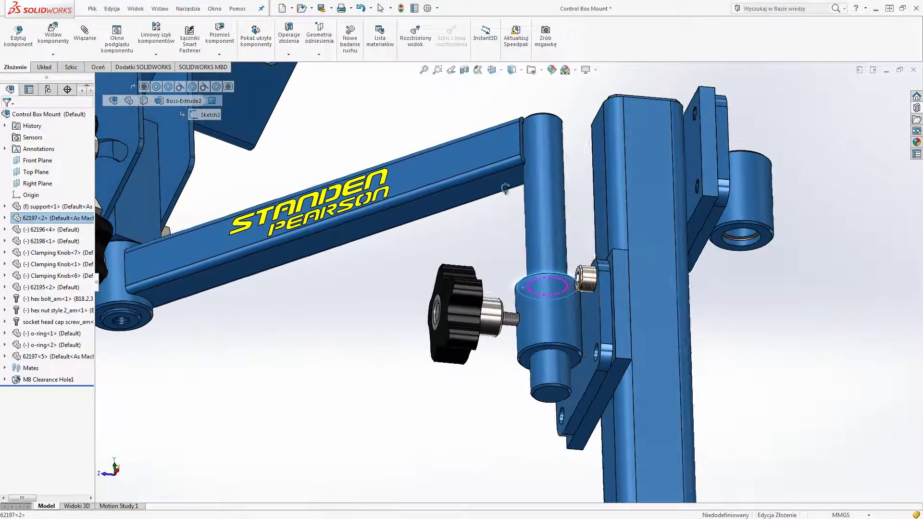
{"action": "left_click", "coordinate": [533, 364], "text": "ctrl"}
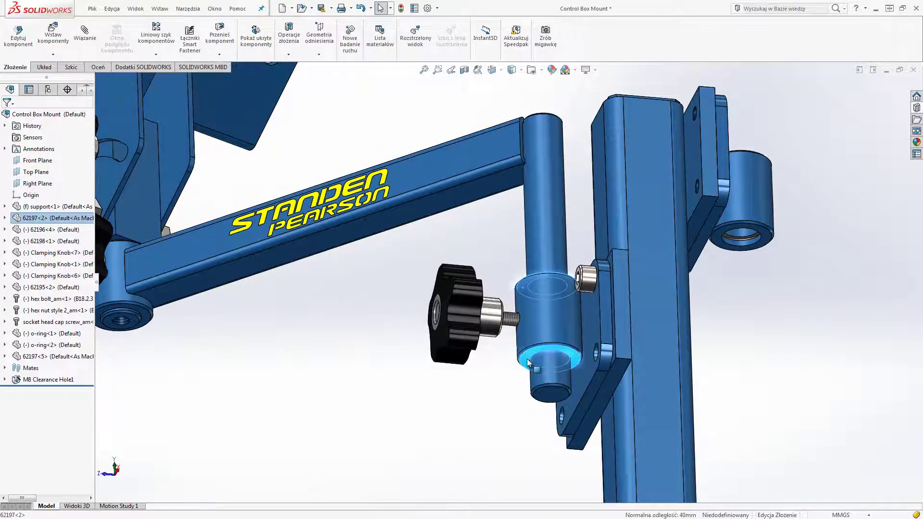
{"action": "left_click", "coordinate": [545, 390], "text": "ctrl"}
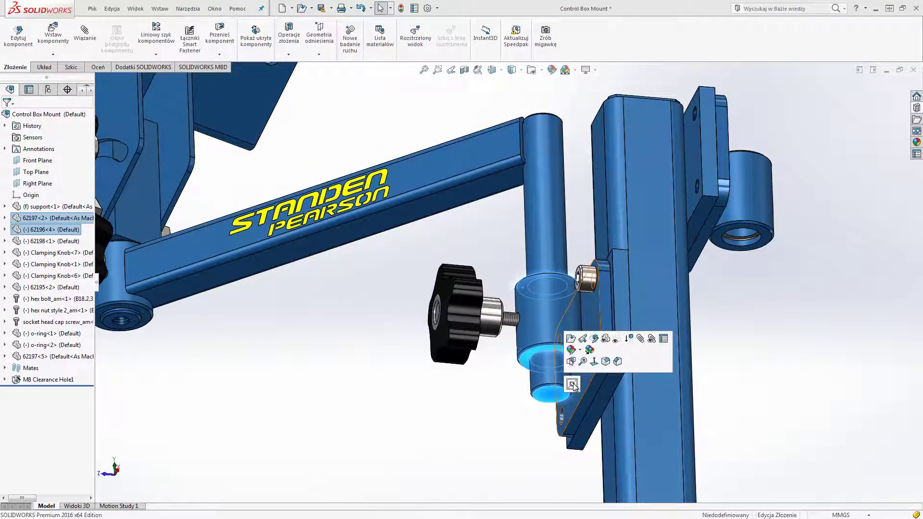
{"action": "left_click", "coordinate": [495, 191], "text": "ctrl"}
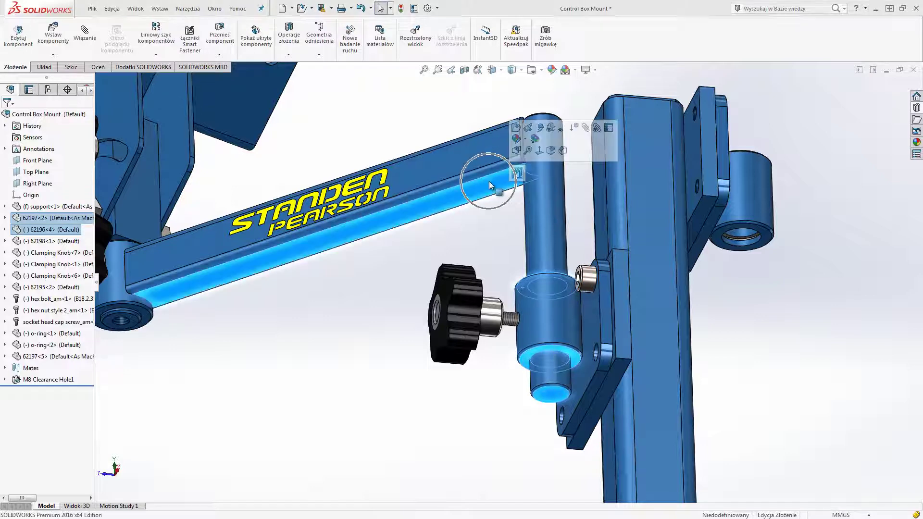
{"action": "left_click", "coordinate": [517, 174]}
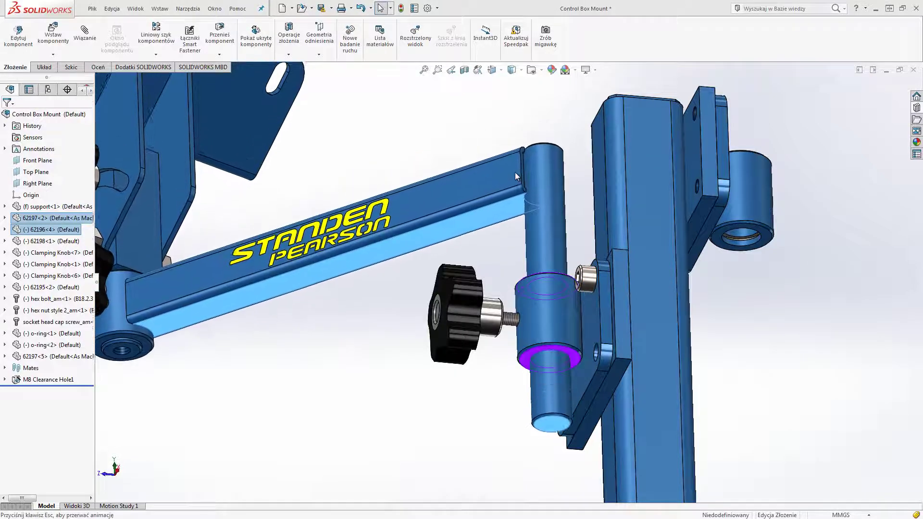
{"action": "key", "text": "space"}
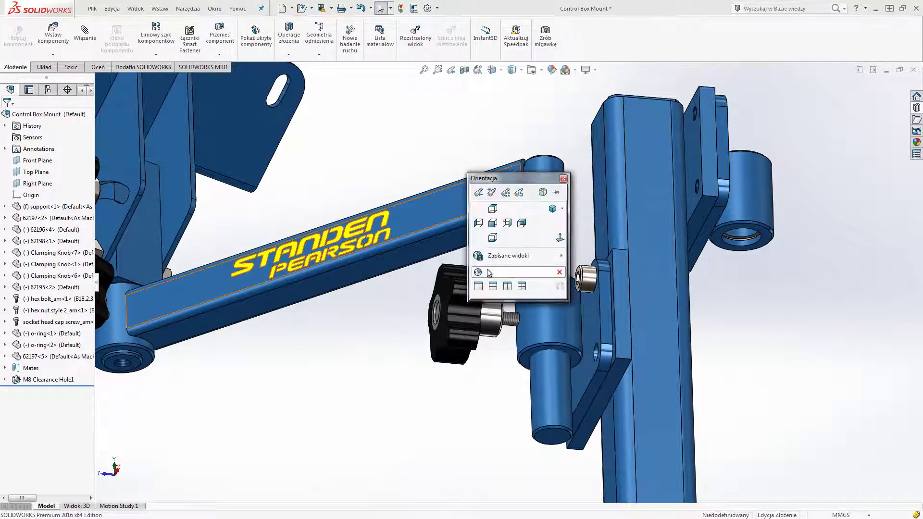
{"action": "left_click", "coordinate": [489, 272]}
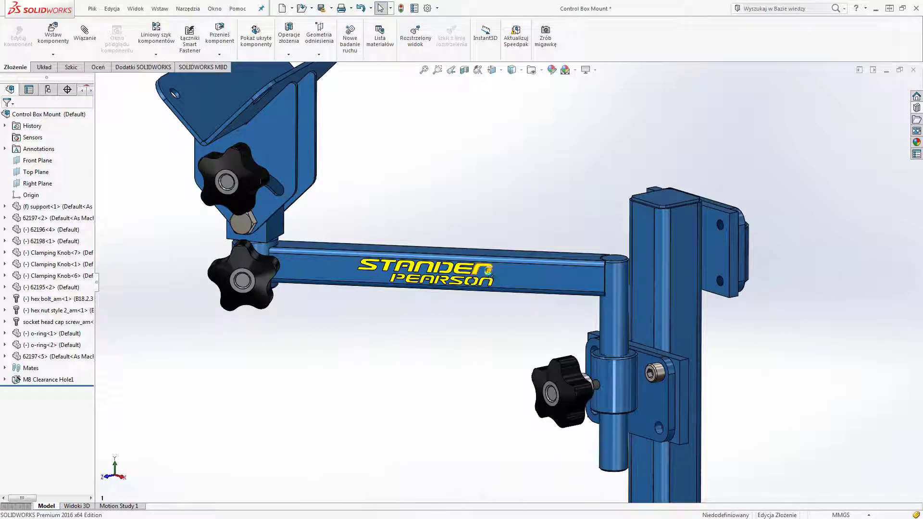
Step: Switch collar 62197<2> to the Larger Bore<As Machined> configuration and edit o-ring<1>'s broken mate
{"action": "left_click", "coordinate": [615, 374]}
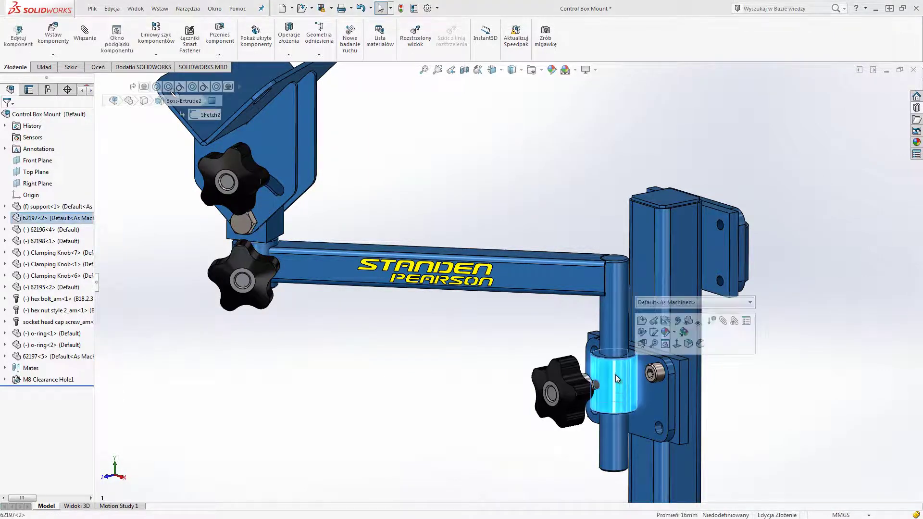
{"action": "left_click", "coordinate": [663, 303]}
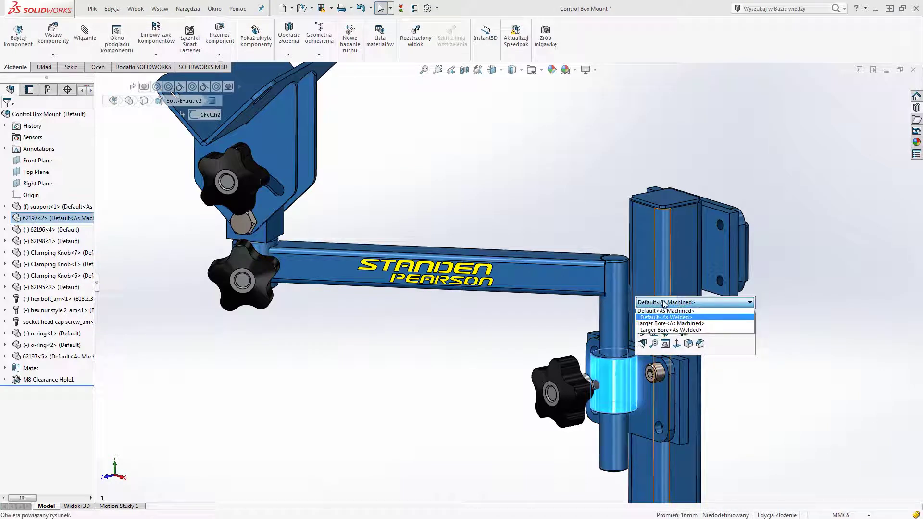
{"action": "left_click", "coordinate": [660, 323]}
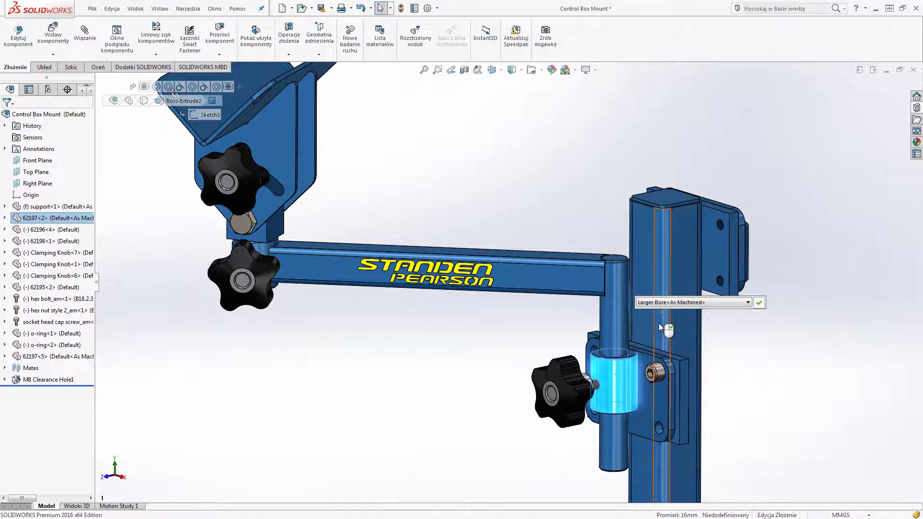
{"action": "right_click", "coordinate": [658, 323]}
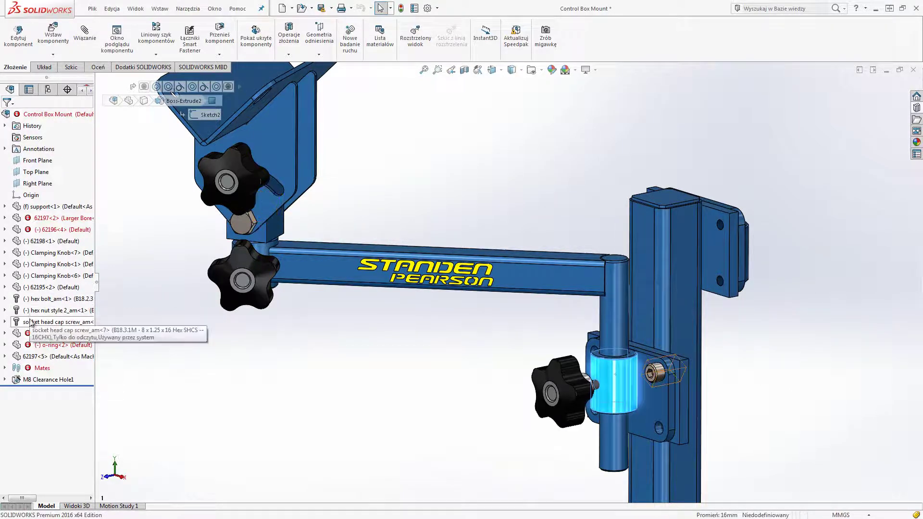
{"action": "left_click", "coordinate": [28, 336]}
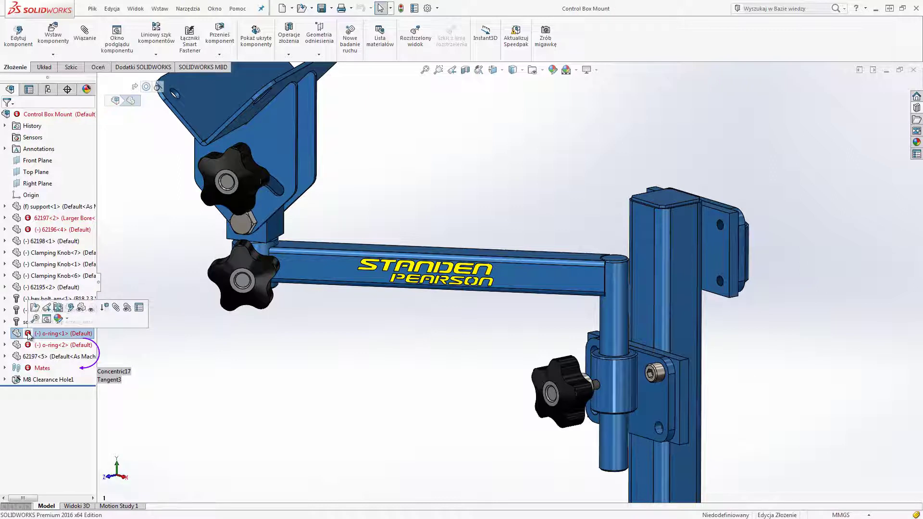
{"action": "left_click", "coordinate": [145, 89]}
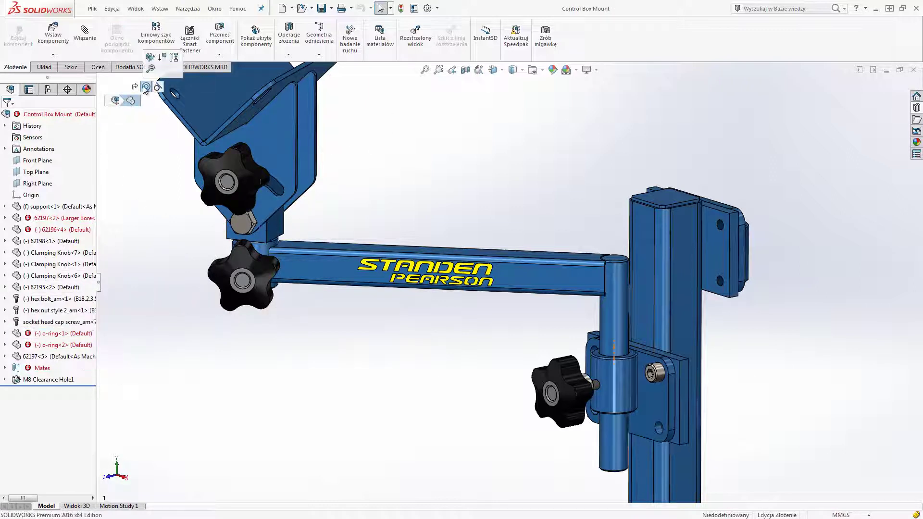
Step: Repoint the Concentric17 mate to the collar's cylindrical face, replacing all missing references
{"action": "left_click", "coordinate": [154, 57]}
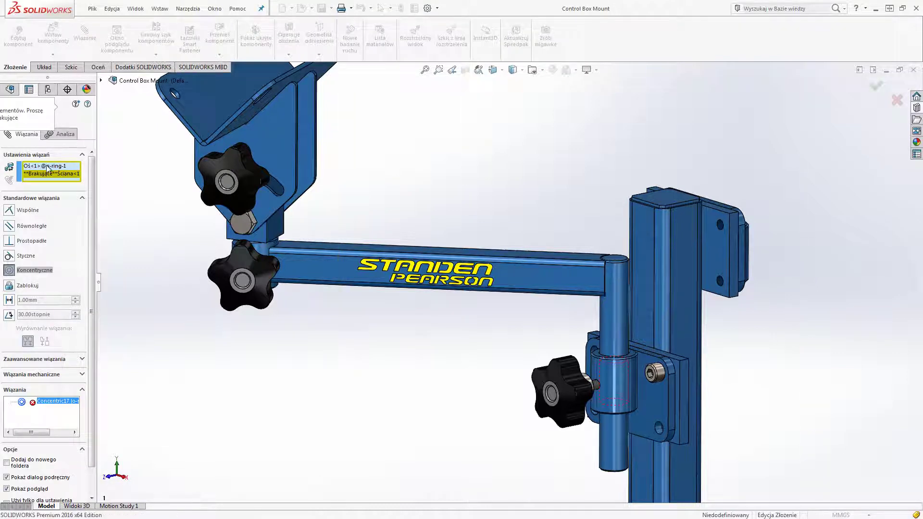
{"action": "left_click", "coordinate": [625, 390]}
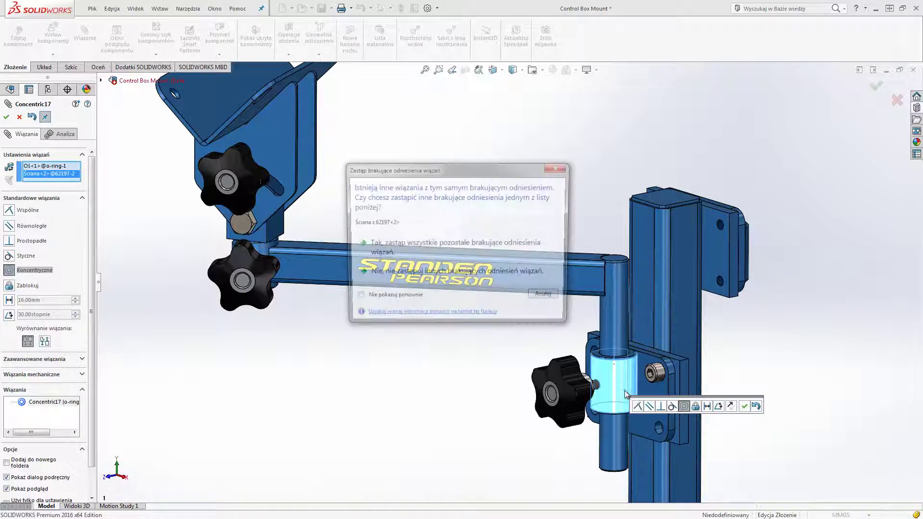
{"action": "left_click", "coordinate": [547, 247]}
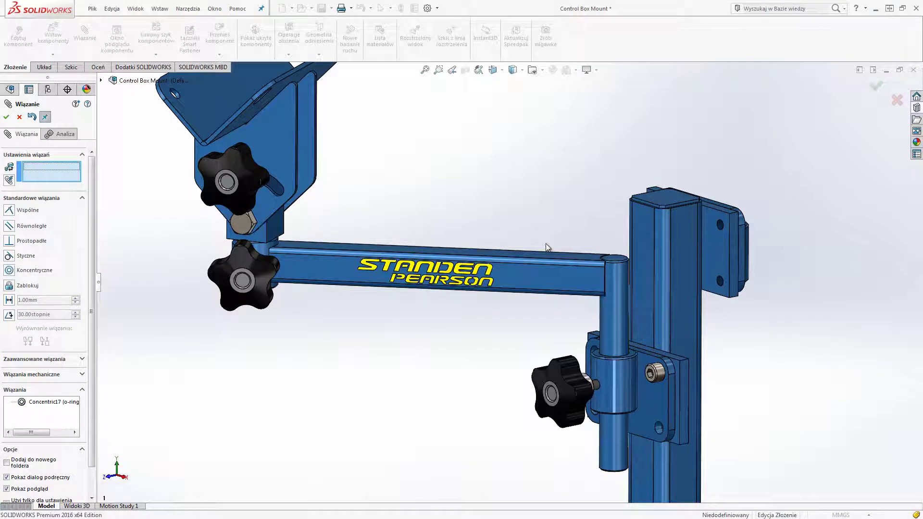
{"action": "key", "text": "Escape"}
Step: Select all identical clamping knobs and switch them to the New Stud configuration
{"action": "right_click", "coordinate": [533, 203]}
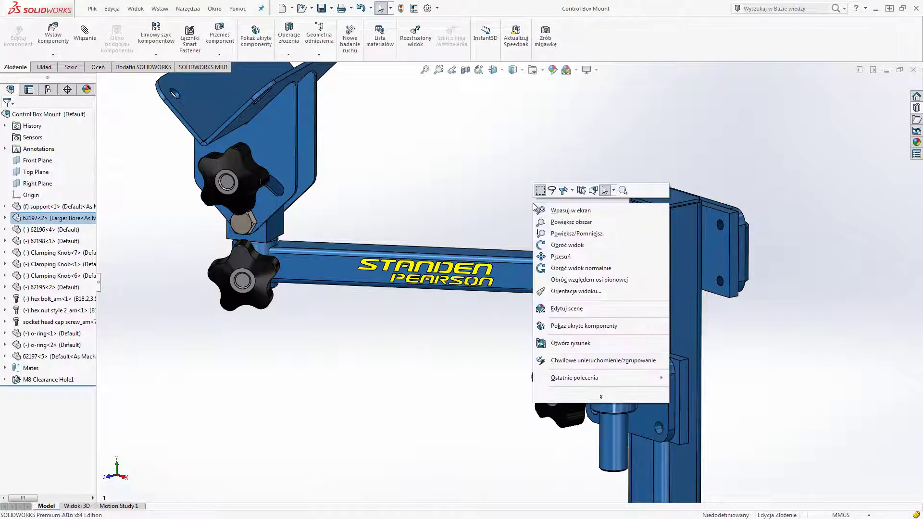
{"action": "left_click", "coordinate": [614, 192]}
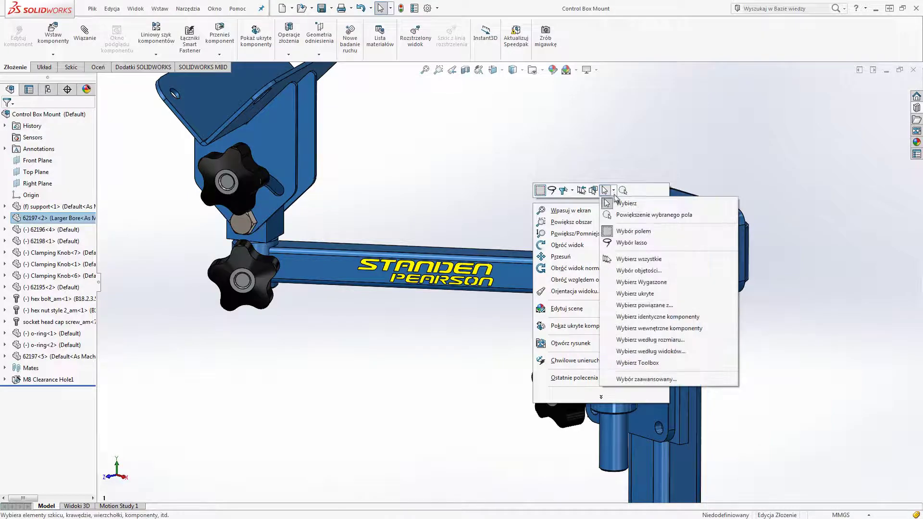
{"action": "left_click", "coordinate": [674, 316]}
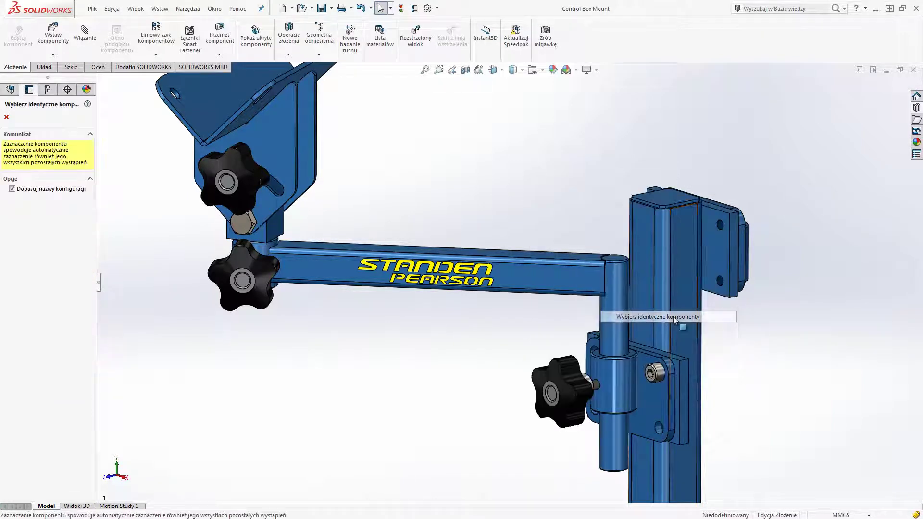
{"action": "left_click", "coordinate": [552, 378]}
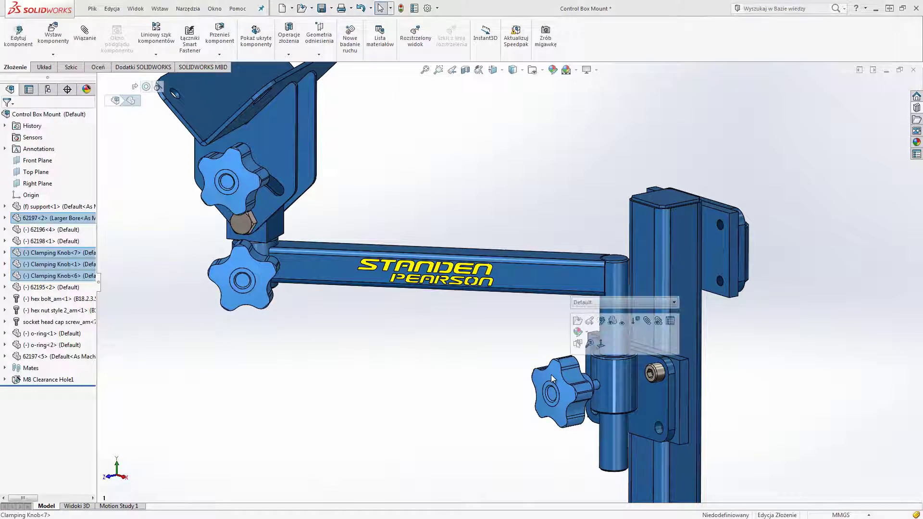
{"action": "left_click", "coordinate": [583, 304]}
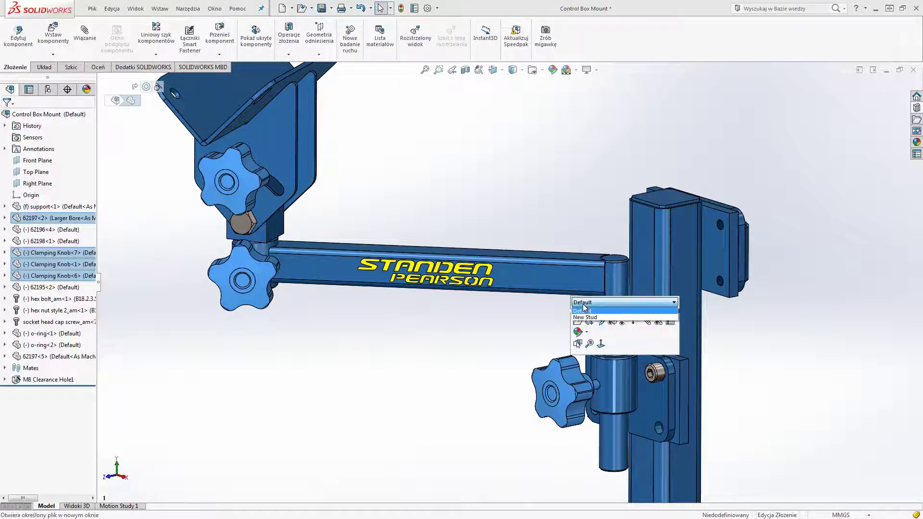
{"action": "left_click", "coordinate": [586, 317]}
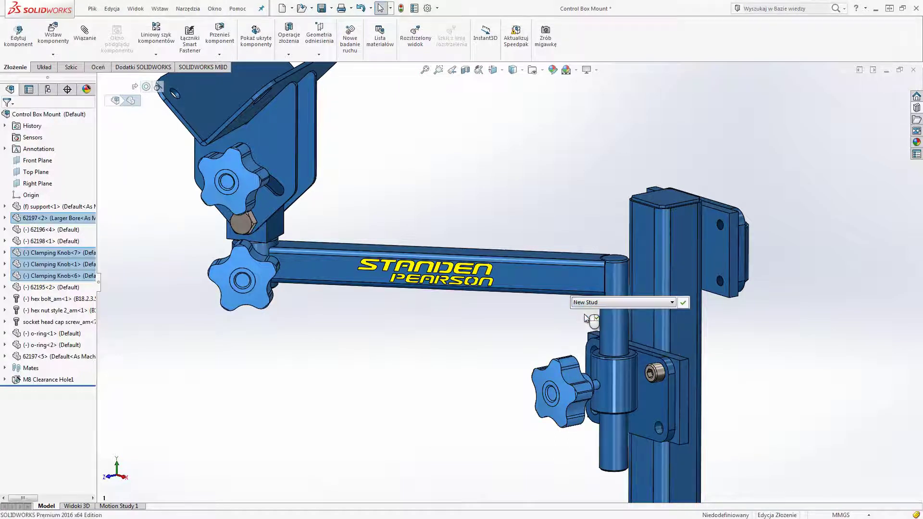
{"action": "right_click", "coordinate": [584, 313]}
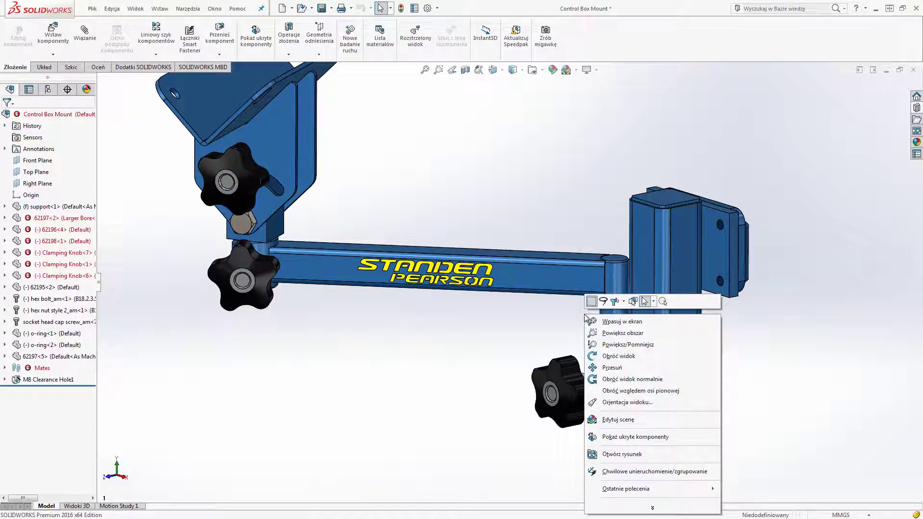
{"action": "left_click", "coordinate": [28, 255]}
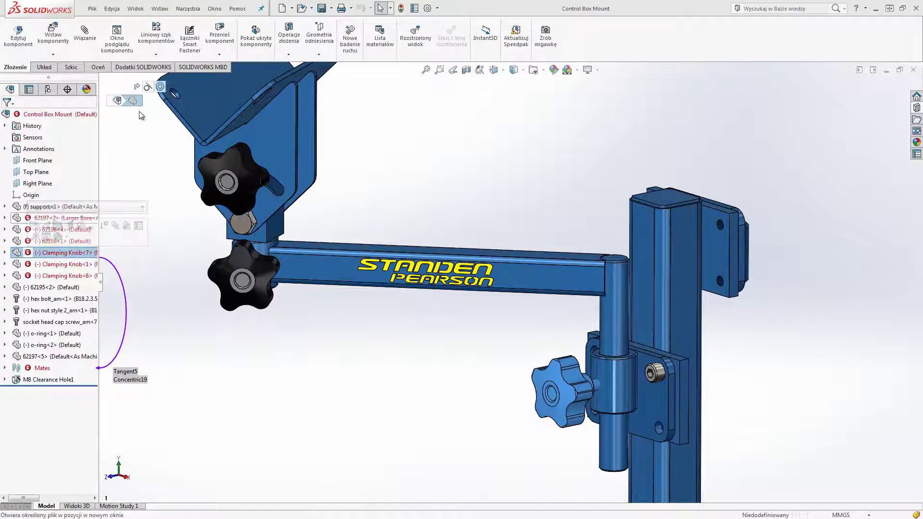
Step: Repoint the Concentric19 mate to the new stud face, replacing all missing references
{"action": "key", "text": "Escape"}
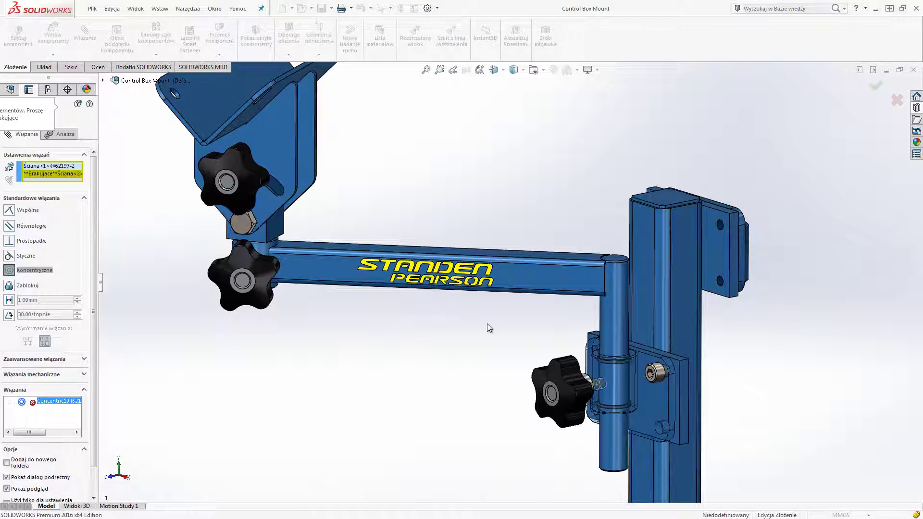
{"action": "left_click", "coordinate": [598, 387]}
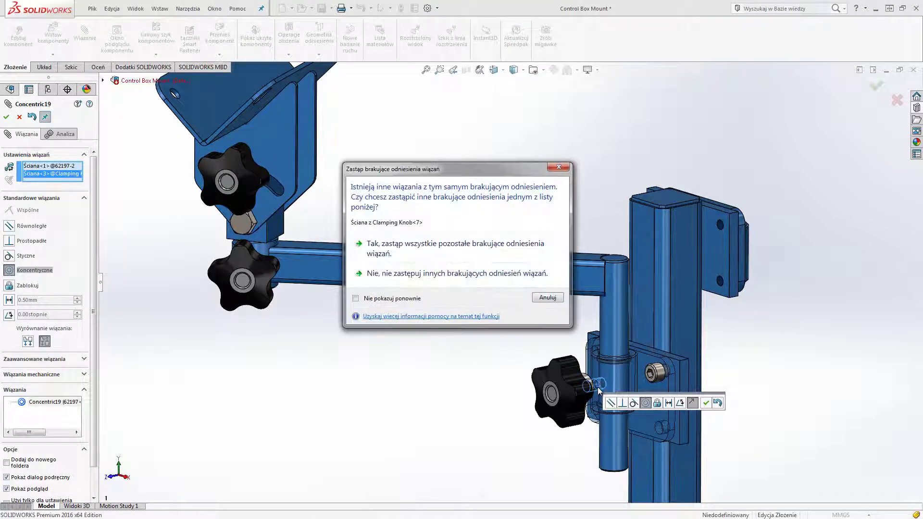
{"action": "left_click", "coordinate": [552, 247]}
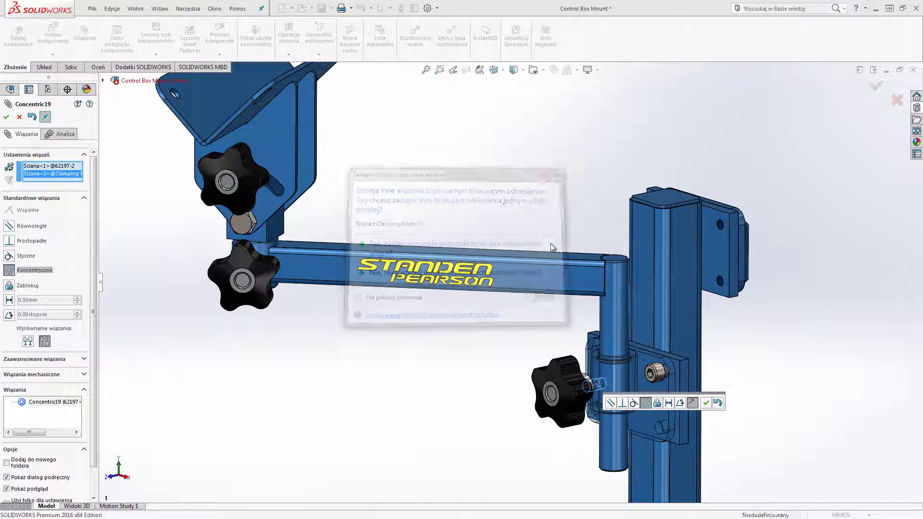
{"action": "key", "text": "Escape"}
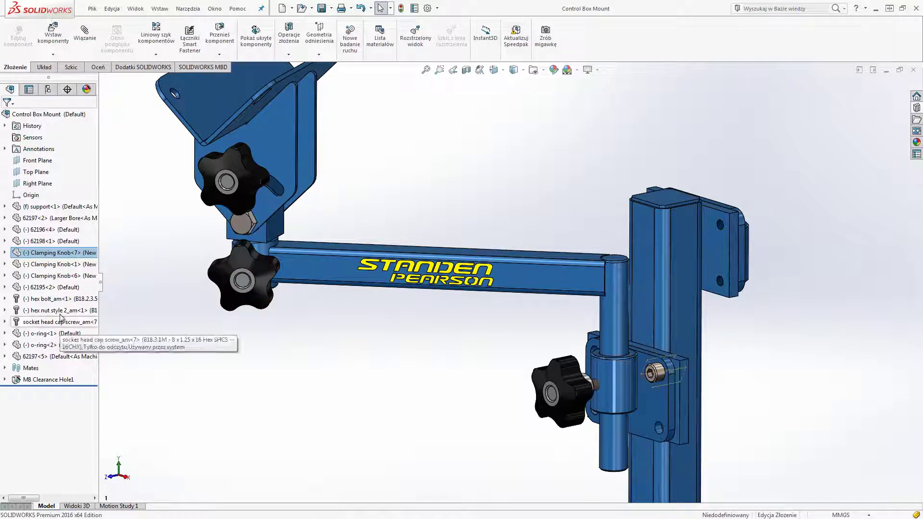
Step: Drag the arm and swing the upper bracket to test the pivot's motion
{"action": "left_click_drag", "start_coordinate": [344, 271], "coordinate": [348, 285]}
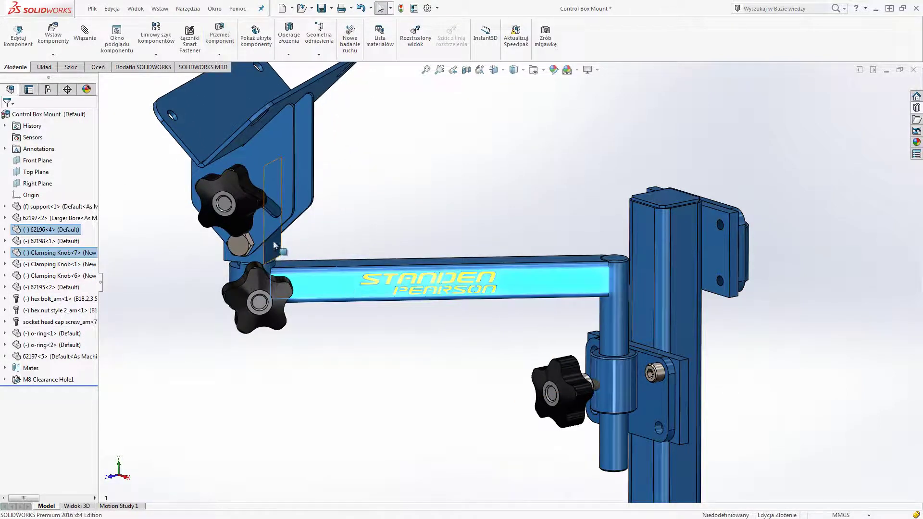
{"action": "mouse_move", "coordinate": [288, 217]}
{"action": "left_mouse_down"}
{"action": "mouse_move", "coordinate": [298, 220]}
{"action": "mouse_move", "coordinate": [225, 252]}
{"action": "mouse_move", "coordinate": [246, 275]}
{"action": "mouse_move", "coordinate": [238, 267]}
{"action": "left_mouse_up"}
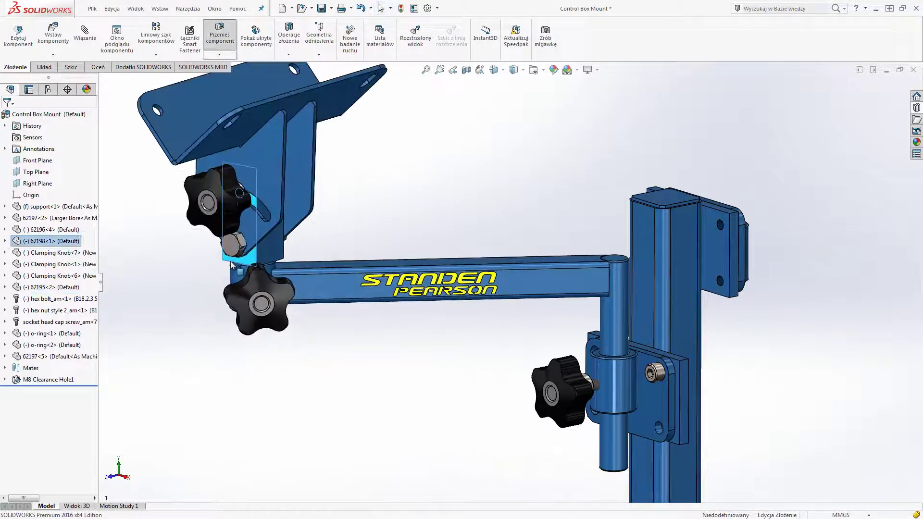
{"action": "key", "text": "Escape"}
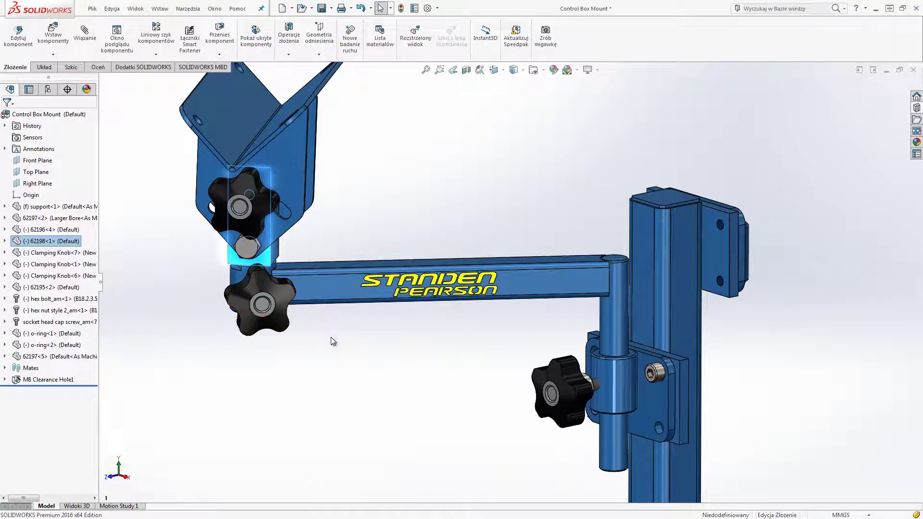
{"action": "left_click", "coordinate": [333, 342]}
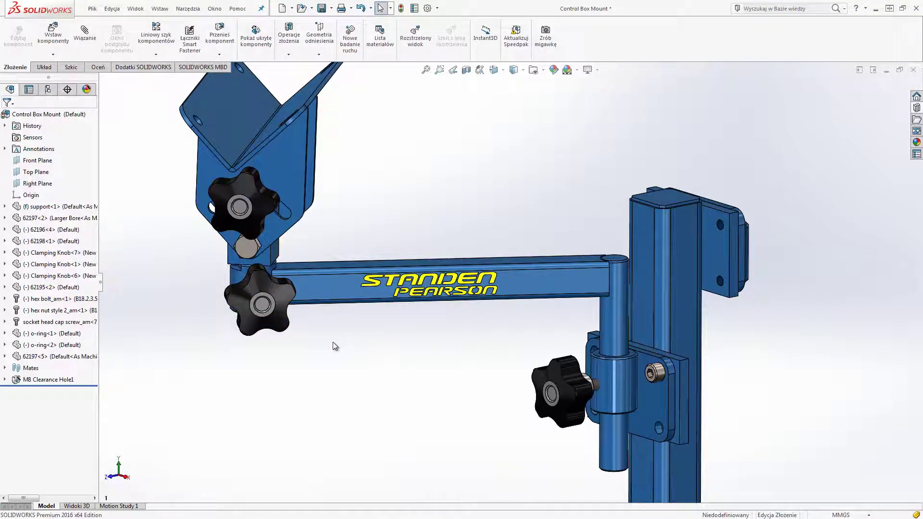
{"action": "right_click", "coordinate": [335, 346]}
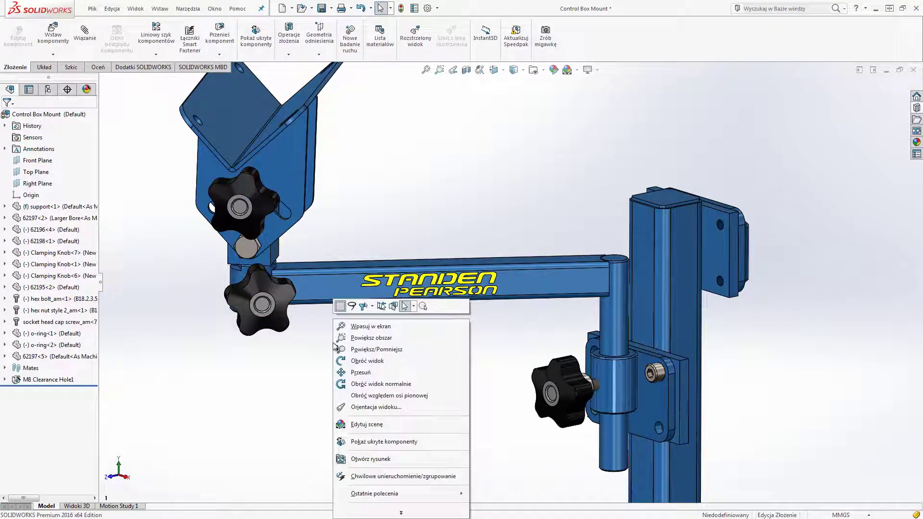
Step: Temporarily fix arm 62196<4> and rotate bracket 62195<2> to test the motion
{"action": "left_click", "coordinate": [439, 482]}
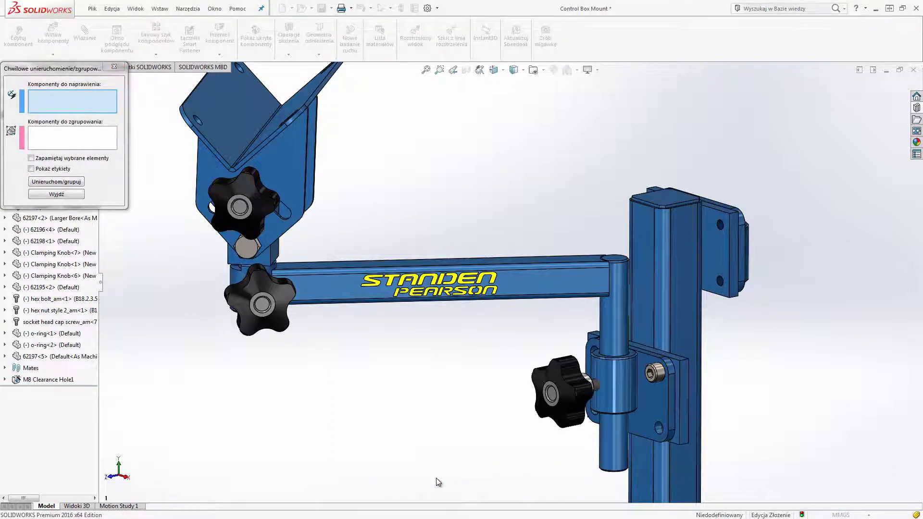
{"action": "left_click", "coordinate": [348, 293]}
{"action": "key", "text": "Return"}
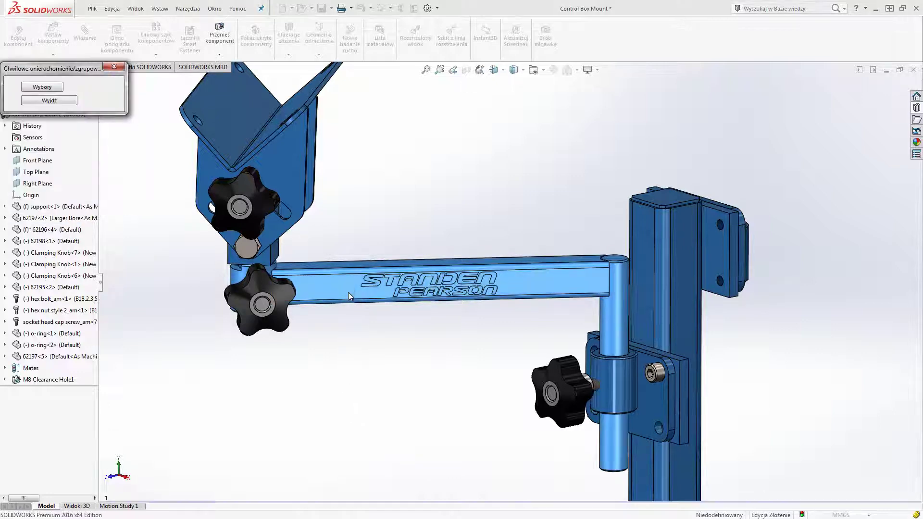
{"action": "left_click", "coordinate": [351, 294]}
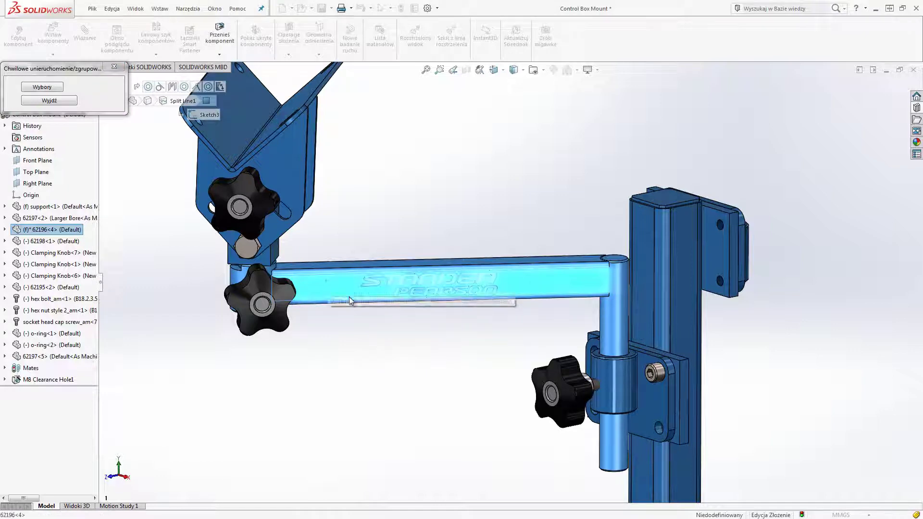
{"action": "key", "text": "Escape"}
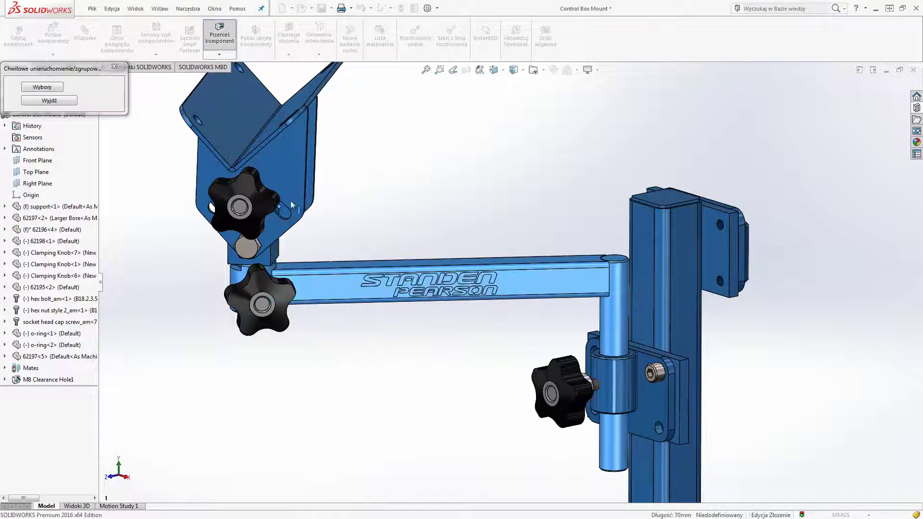
{"action": "left_click_drag", "start_coordinate": [264, 175], "coordinate": [288, 169]}
{"action": "key", "text": "Escape"}
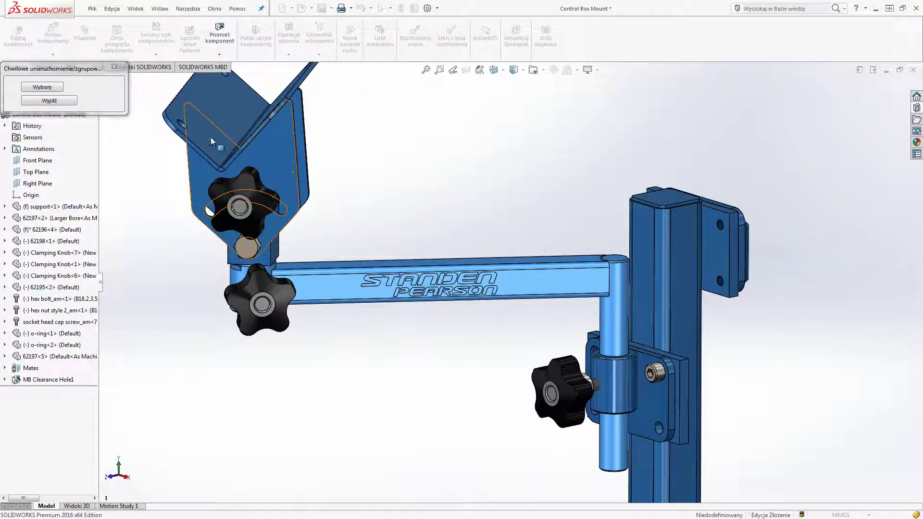
Step: Group bracket 62195<2> with 62198<1> and swing them together to a new angle
{"action": "left_click", "coordinate": [59, 87]}
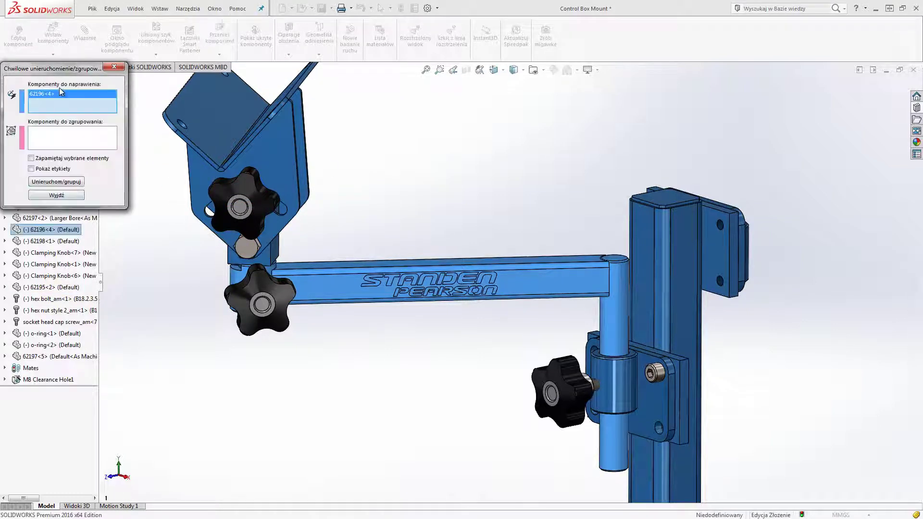
{"action": "left_click", "coordinate": [82, 137]}
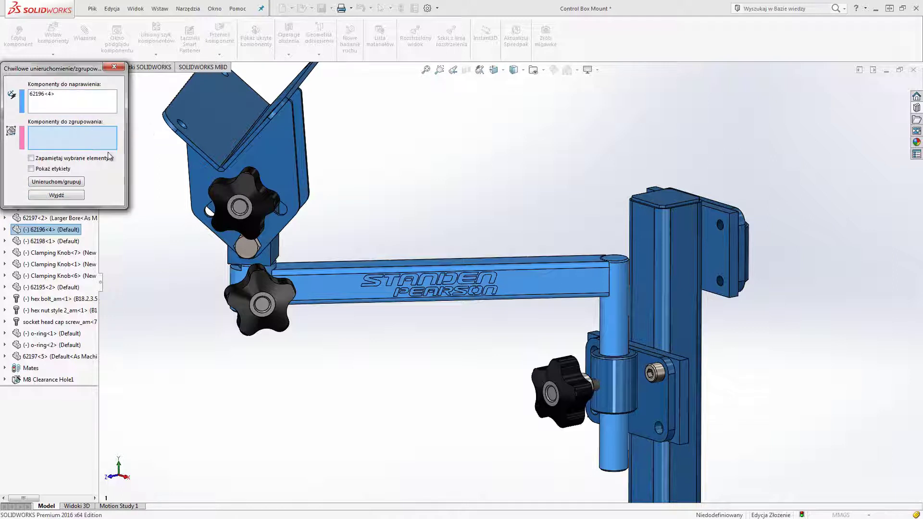
{"action": "left_click", "coordinate": [281, 168]}
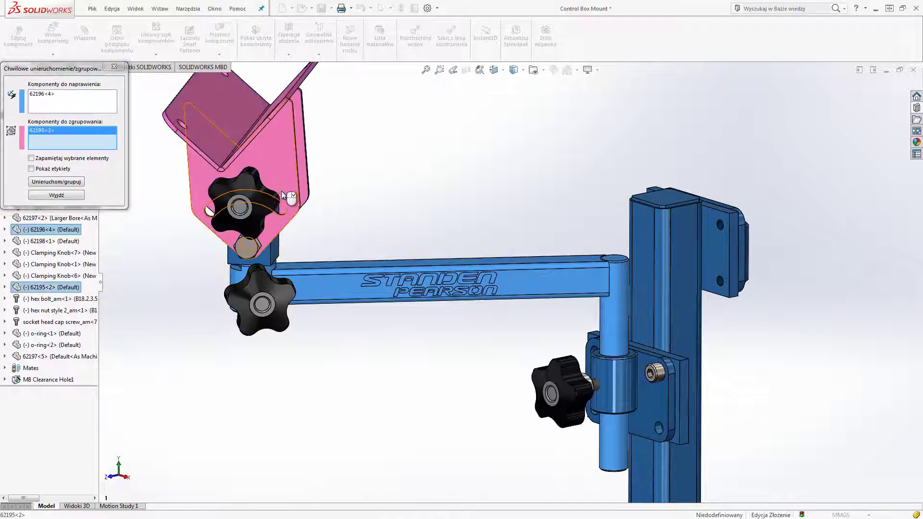
{"action": "left_click", "coordinate": [264, 264]}
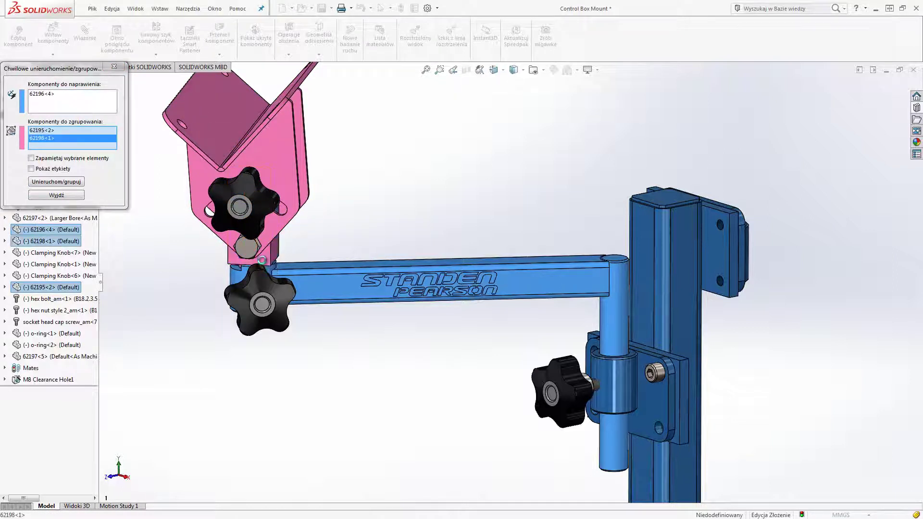
{"action": "key", "text": "Return"}
{"action": "mouse_move", "coordinate": [270, 250]}
{"action": "left_mouse_down"}
{"action": "mouse_move", "coordinate": [301, 251]}
{"action": "mouse_move", "coordinate": [281, 249]}
{"action": "left_mouse_up"}
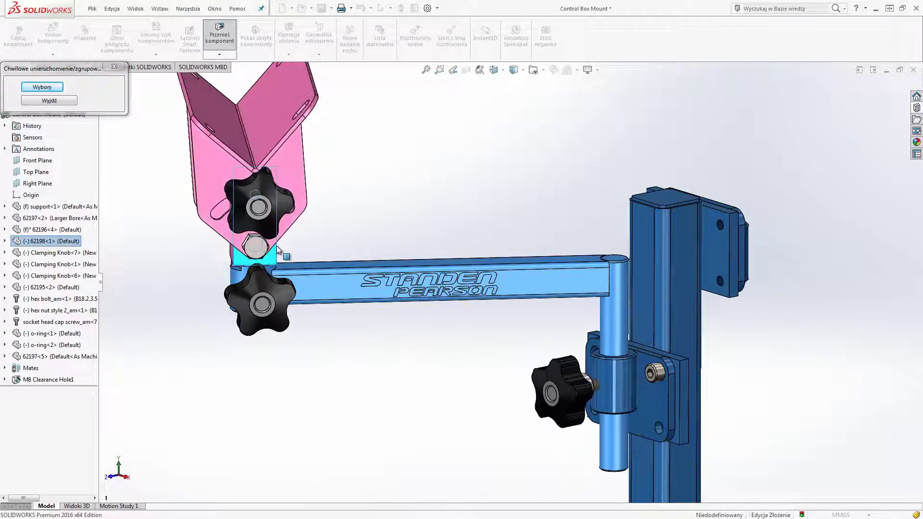
Step: Copy the arm, knobs, bolts and bracket of the pivot subassembly
{"action": "left_click", "coordinate": [53, 101]}
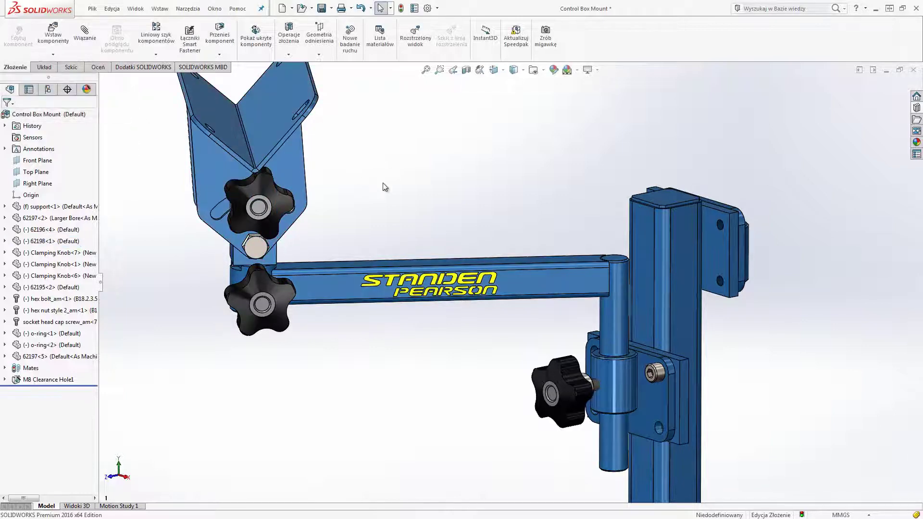
{"action": "key", "text": "f"}
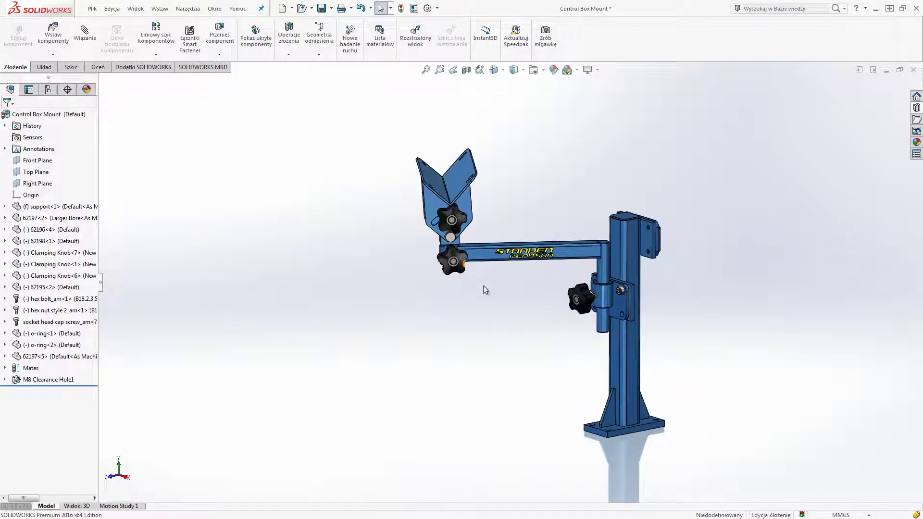
{"action": "left_click_drag", "start_coordinate": [517, 316], "coordinate": [359, 132]}
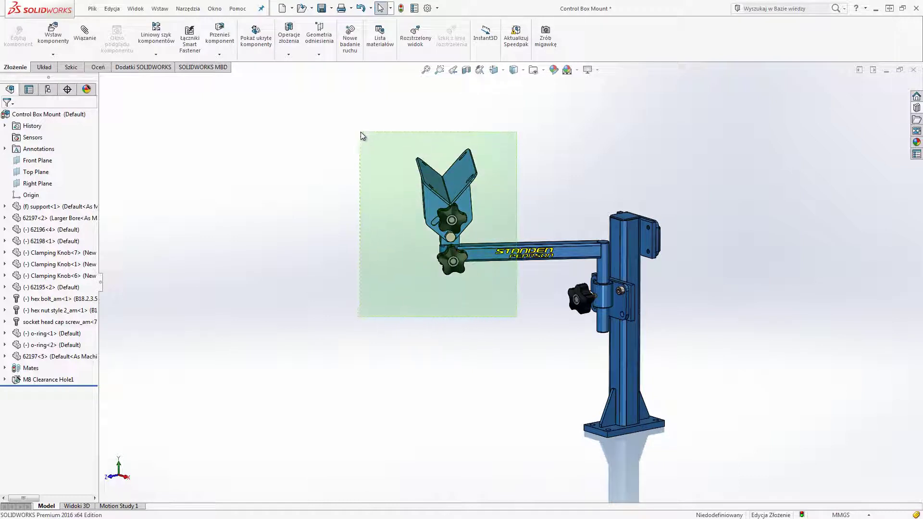
{"action": "left_click", "coordinate": [123, 9]}
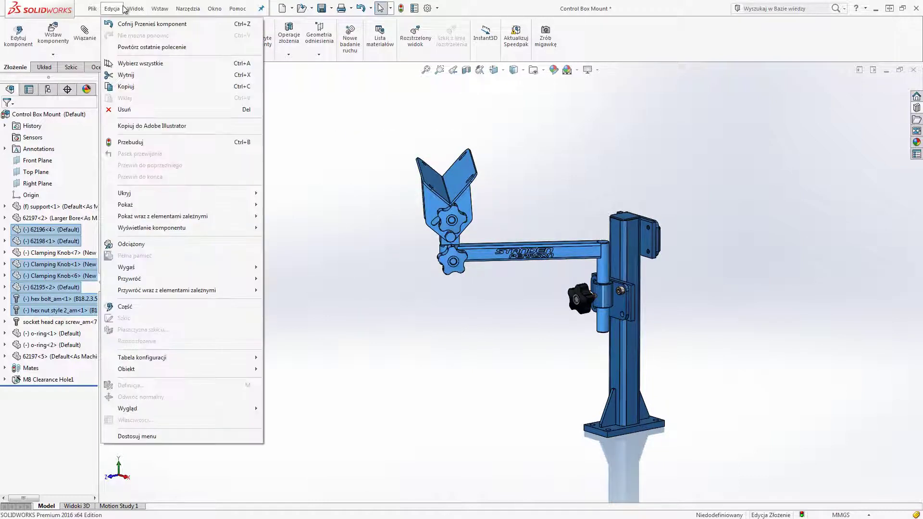
{"action": "left_click", "coordinate": [122, 88]}
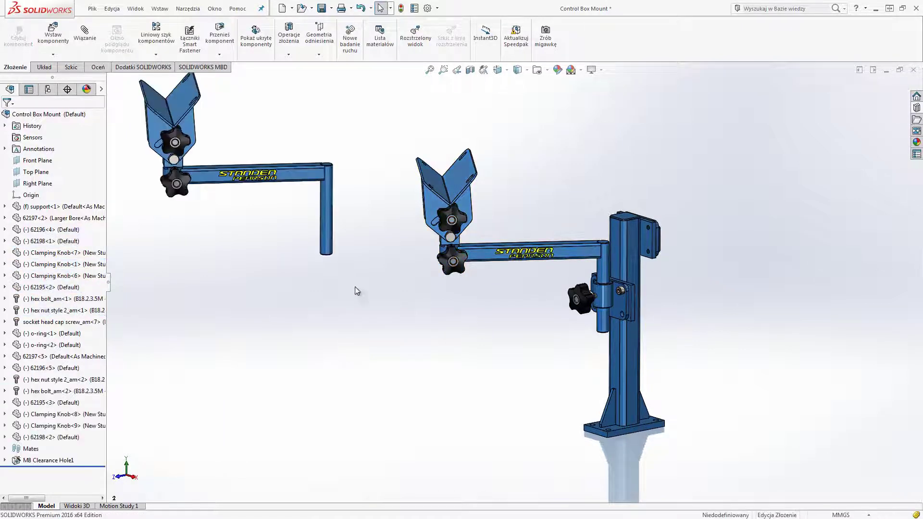
Step: Move the copied arm to the column and make its post concentric with the bracket hole
{"action": "left_click_drag", "start_coordinate": [330, 218], "coordinate": [694, 232]}
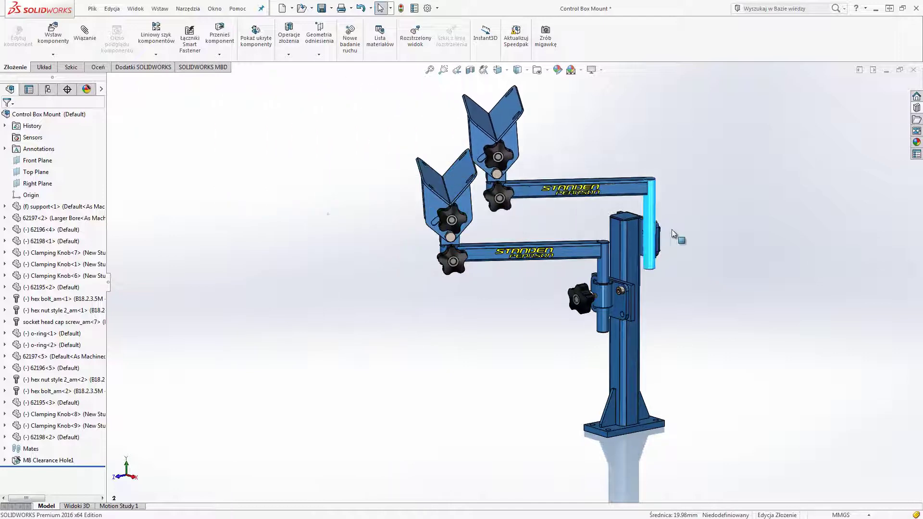
{"action": "scroll", "coordinate": [668, 233], "scroll_direction": "down", "scroll_amount": 4}
{"action": "scroll", "coordinate": [667, 232], "scroll_direction": "down", "scroll_amount": 2}
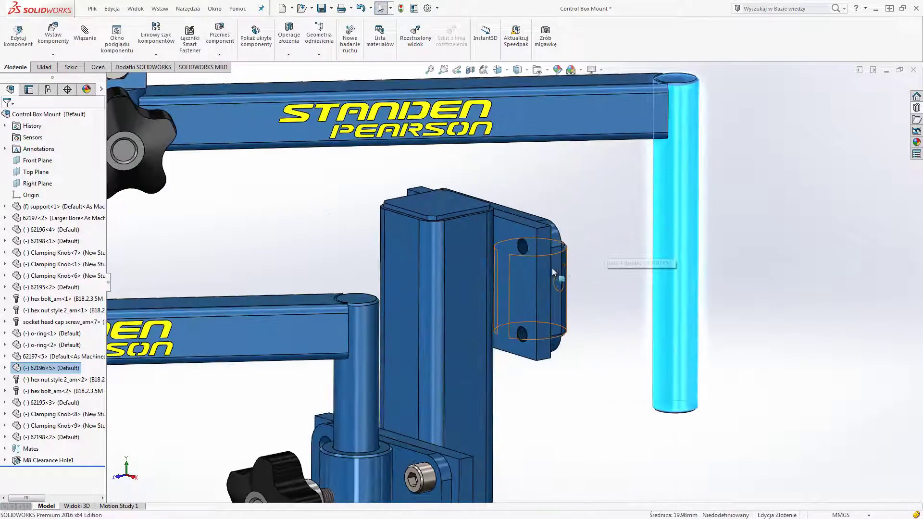
{"action": "left_click", "coordinate": [567, 265], "text": "ctrl"}
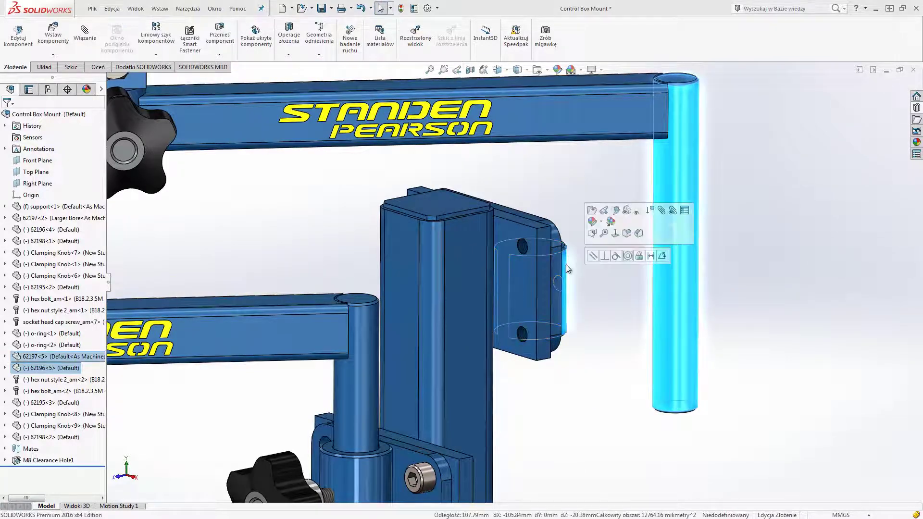
{"action": "left_click", "coordinate": [628, 255]}
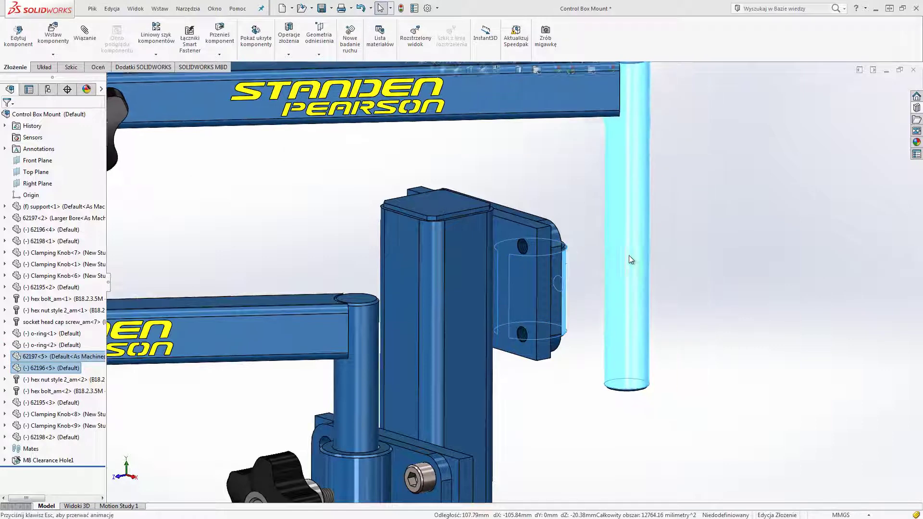
{"action": "scroll", "coordinate": [561, 262], "scroll_direction": "up", "scroll_amount": 1}
{"action": "scroll", "coordinate": [560, 261], "scroll_direction": "up", "scroll_amount": 2}
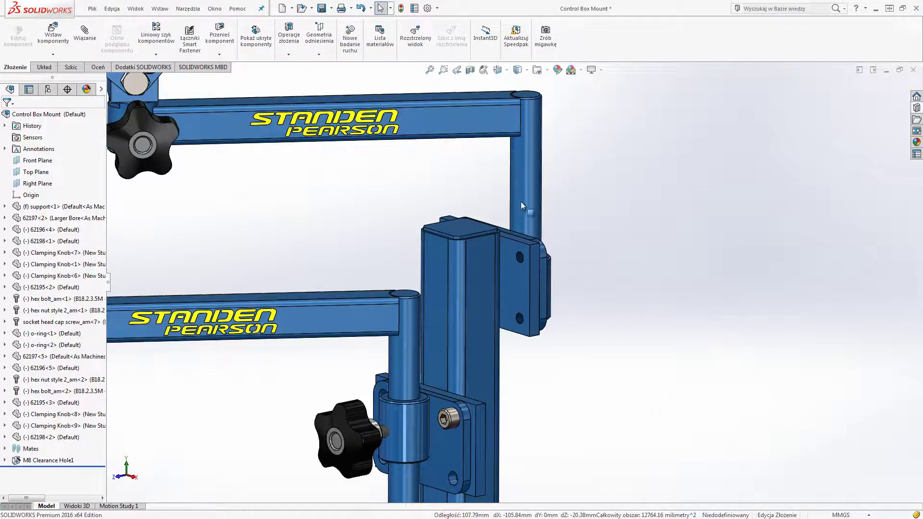
Step: Slide the post down into the bracket and swing the arm out to the right
{"action": "left_click_drag", "start_coordinate": [524, 207], "coordinate": [527, 262]}
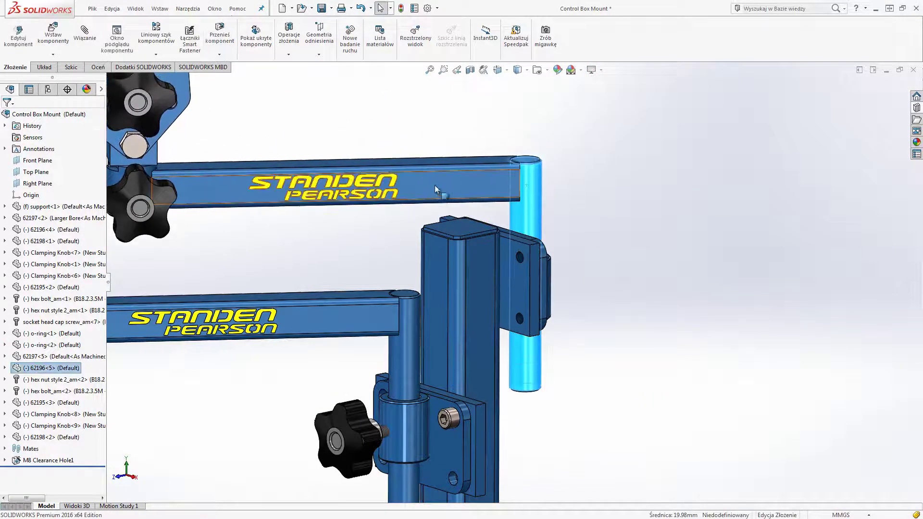
{"action": "mouse_move", "coordinate": [417, 161]}
{"action": "left_mouse_down"}
{"action": "mouse_move", "coordinate": [443, 174]}
{"action": "mouse_move", "coordinate": [543, 313]}
{"action": "left_mouse_up"}
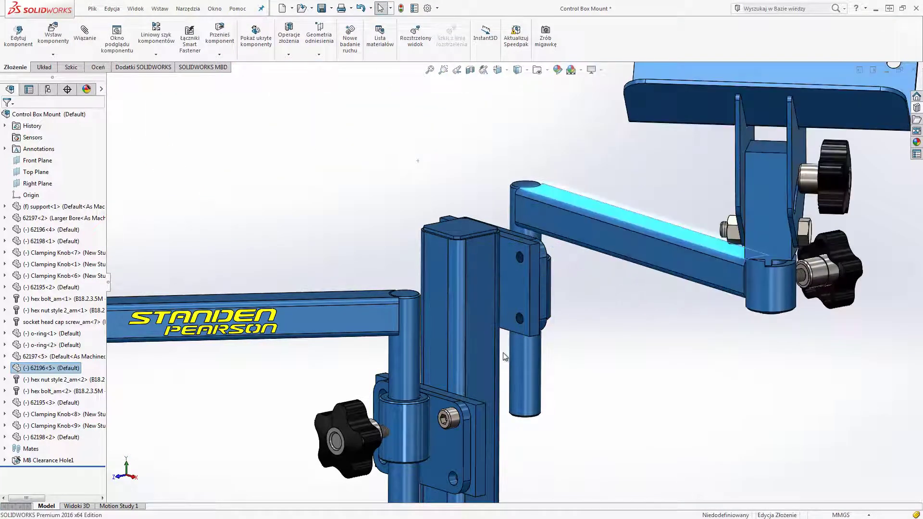
{"action": "scroll", "coordinate": [524, 332], "scroll_direction": "down", "scroll_amount": 2}
{"action": "scroll", "coordinate": [504, 356], "scroll_direction": "up", "scroll_amount": 5}
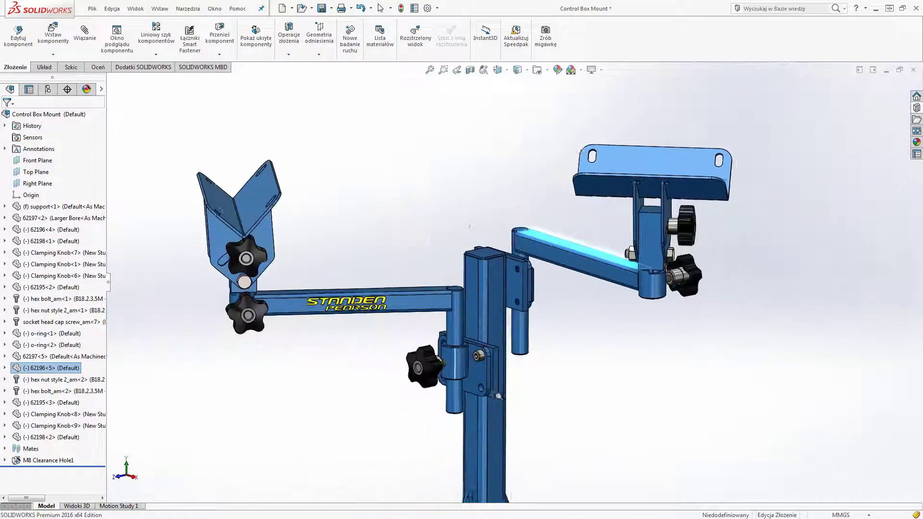
{"action": "scroll", "coordinate": [507, 354], "scroll_direction": "up", "scroll_amount": 2}
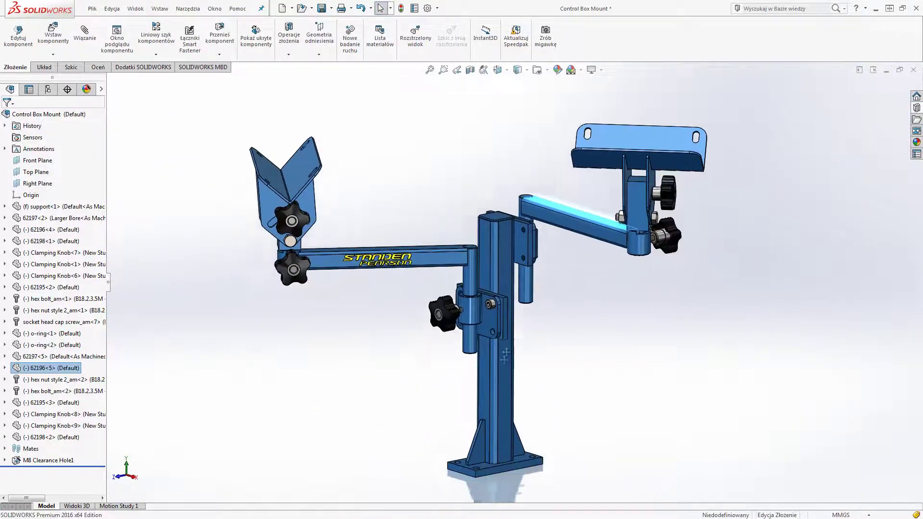
{"action": "left_click", "coordinate": [566, 358]}
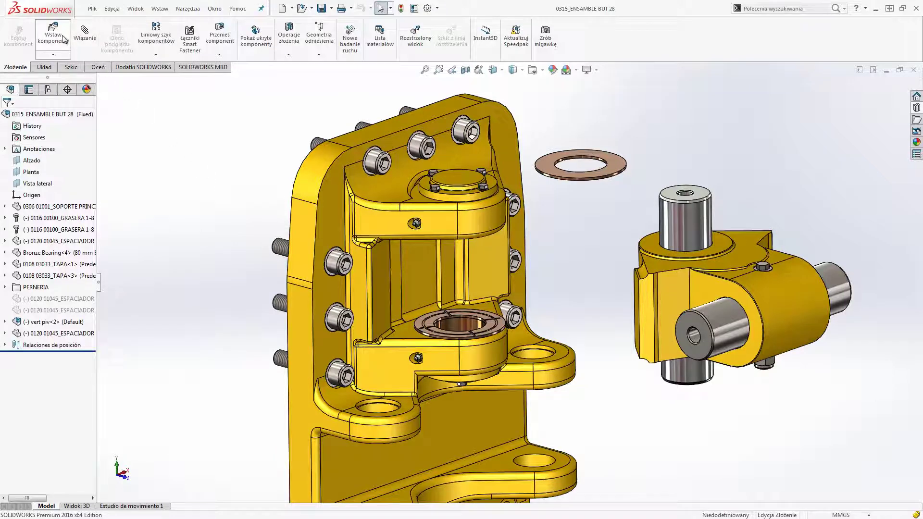
Step: Insert a Bronze Bearing sized 80 mm Bore X 57 mm Long beside the housing
{"action": "left_click", "coordinate": [64, 40]}
{"action": "left_click", "coordinate": [50, 296]}
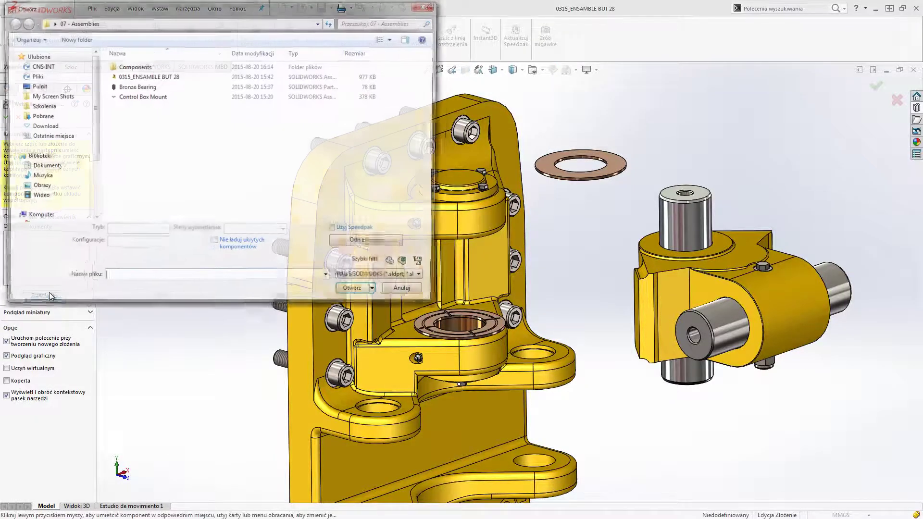
{"action": "left_click", "coordinate": [182, 86]}
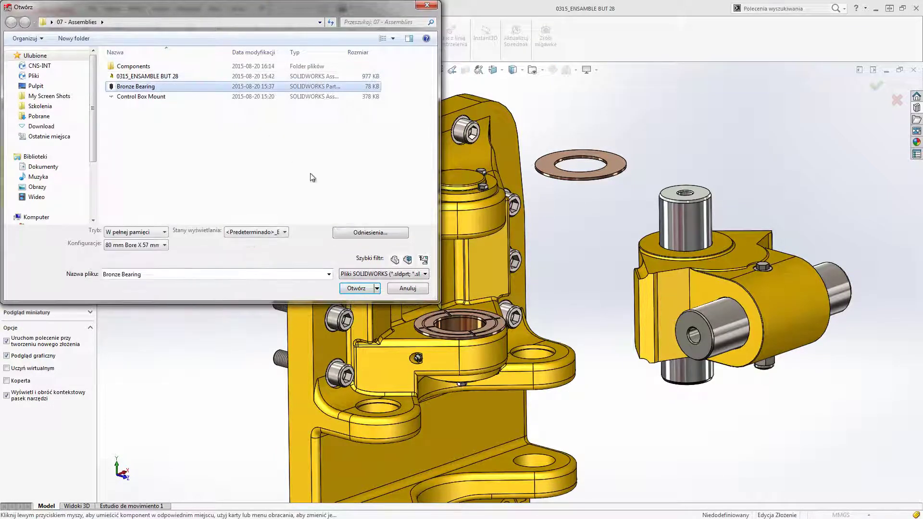
{"action": "left_click", "coordinate": [356, 288]}
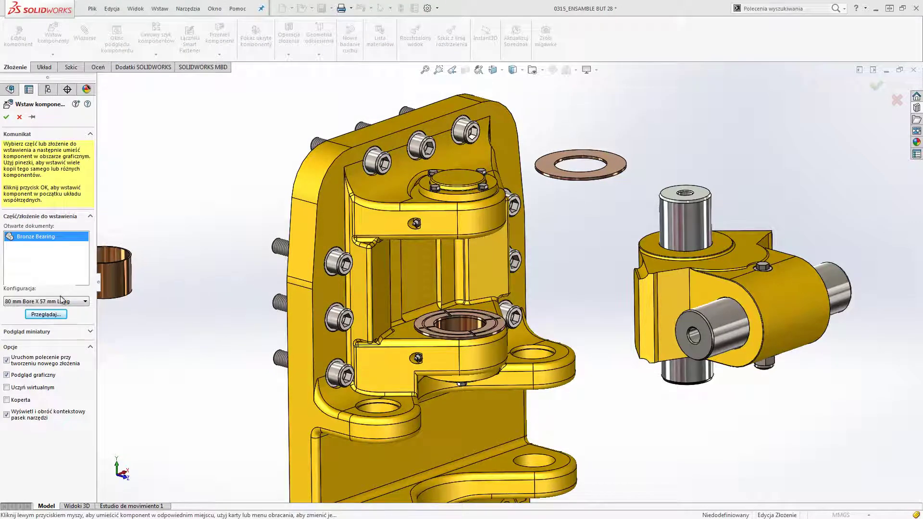
{"action": "left_click", "coordinate": [60, 301]}
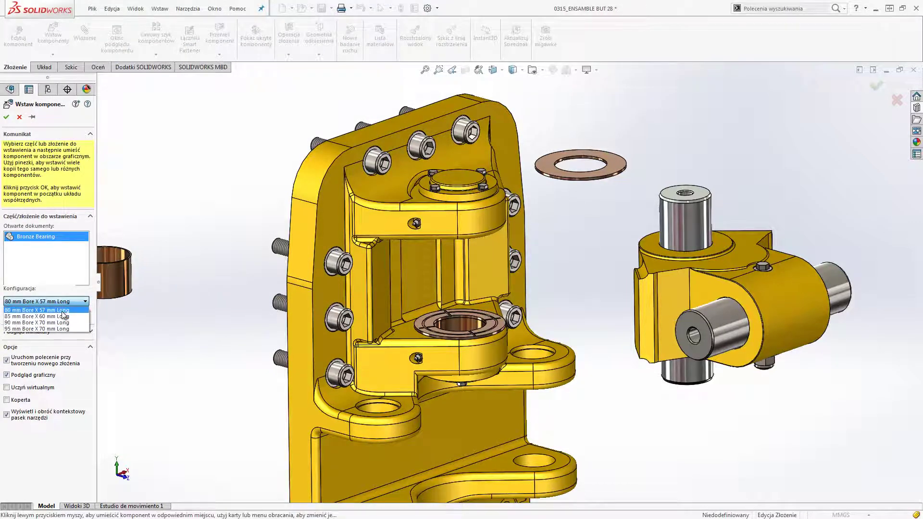
{"action": "left_click", "coordinate": [62, 316]}
{"action": "left_click", "coordinate": [200, 299]}
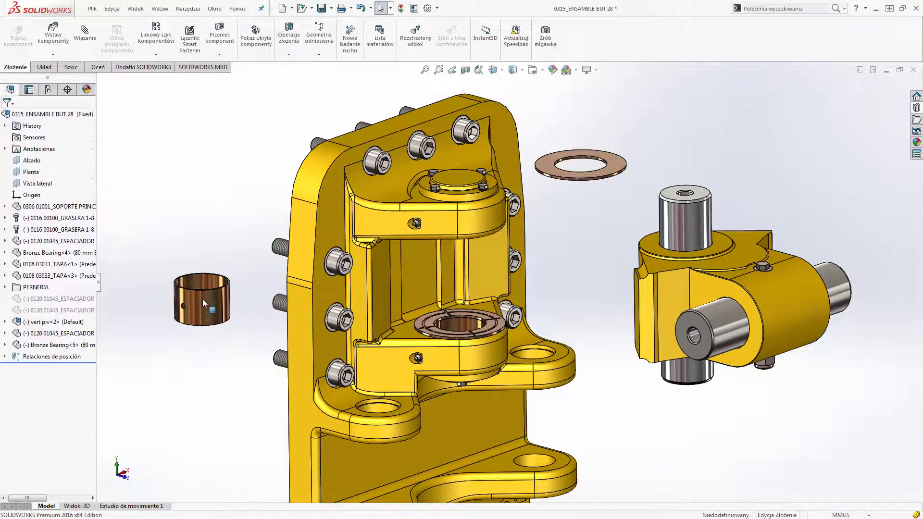
{"action": "left_click", "coordinate": [290, 271]}
Step: Make the bronze bearing concentric with the housing bore
{"action": "left_click", "coordinate": [471, 224]}
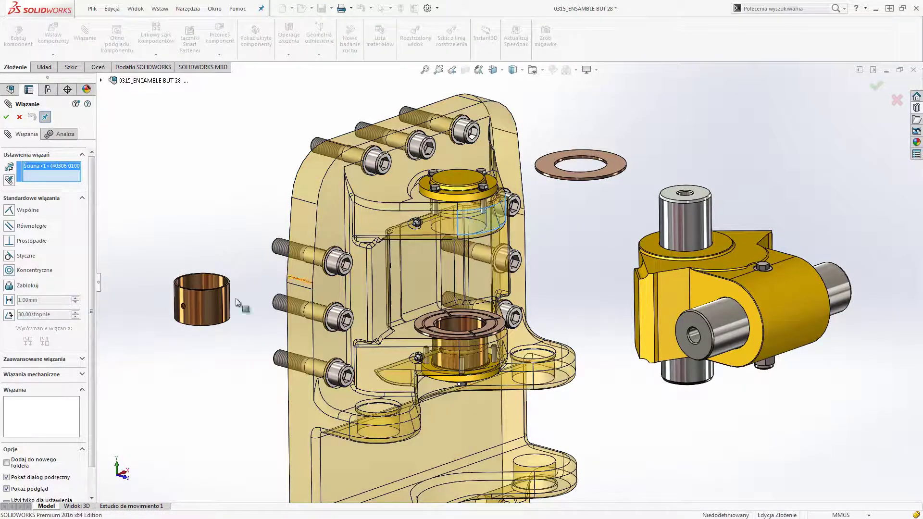
{"action": "left_click", "coordinate": [213, 310]}
{"action": "right_click", "coordinate": [212, 310]}
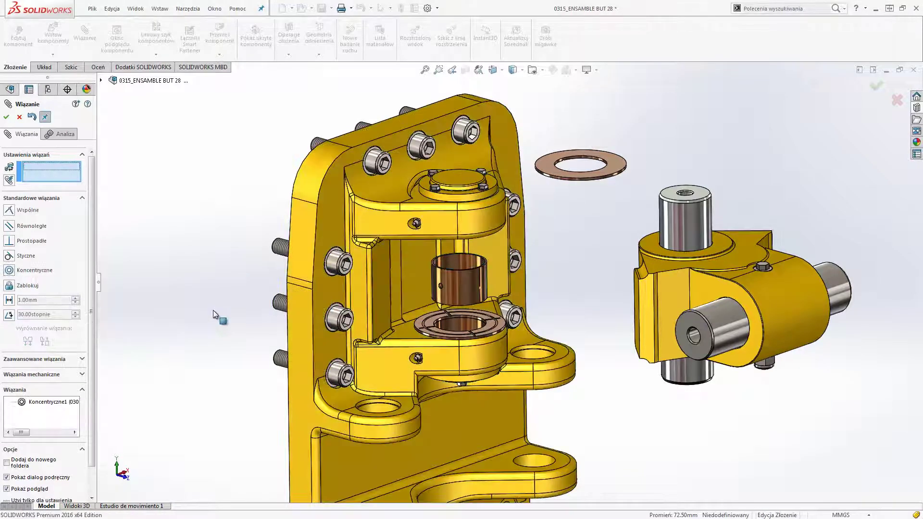
{"action": "scroll", "coordinate": [423, 251], "scroll_direction": "down", "scroll_amount": 3}
{"action": "scroll", "coordinate": [433, 243], "scroll_direction": "down", "scroll_amount": 3}
Step: Align the second bearing concentric with the housing's upper bore
{"action": "left_click", "coordinate": [432, 242]}
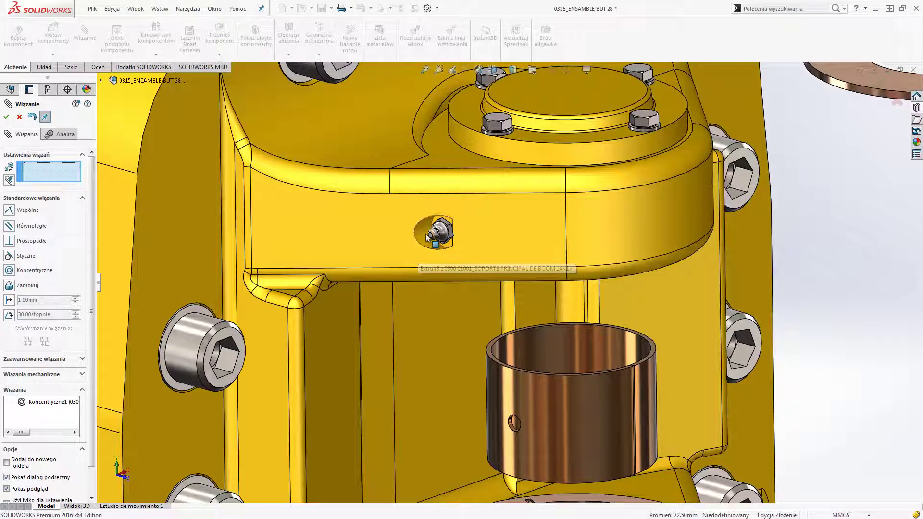
{"action": "left_click", "coordinate": [526, 446]}
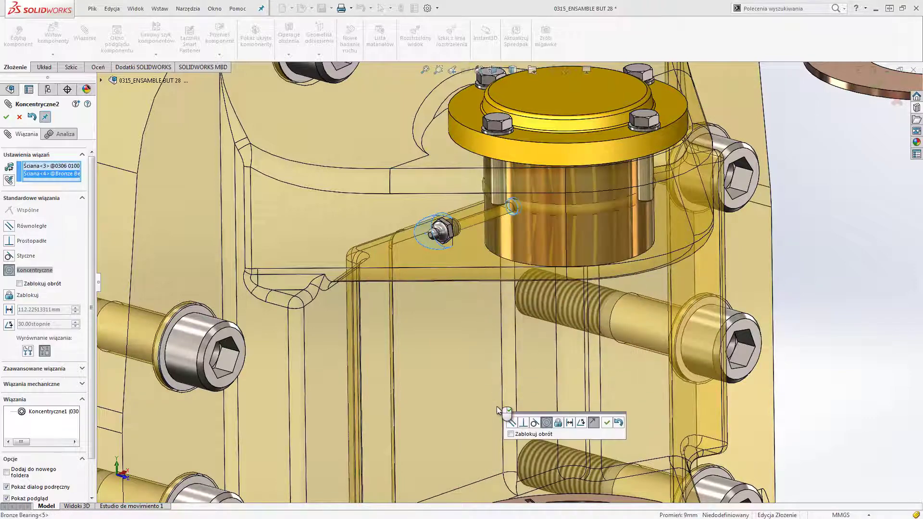
{"action": "right_click", "coordinate": [497, 405]}
{"action": "scroll", "coordinate": [582, 329], "scroll_direction": "up", "scroll_amount": 1}
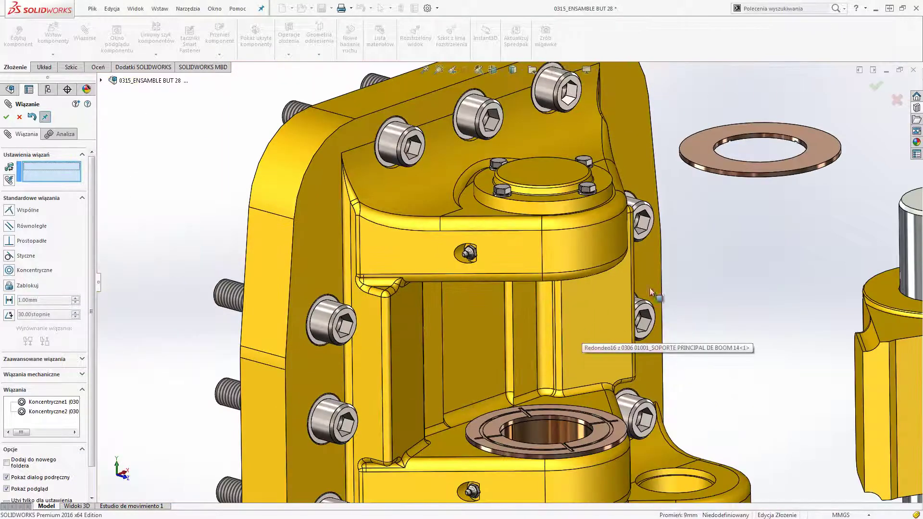
Step: Center the washer on the upper boss and make its face coincident with the housing
{"action": "left_click", "coordinate": [754, 177]}
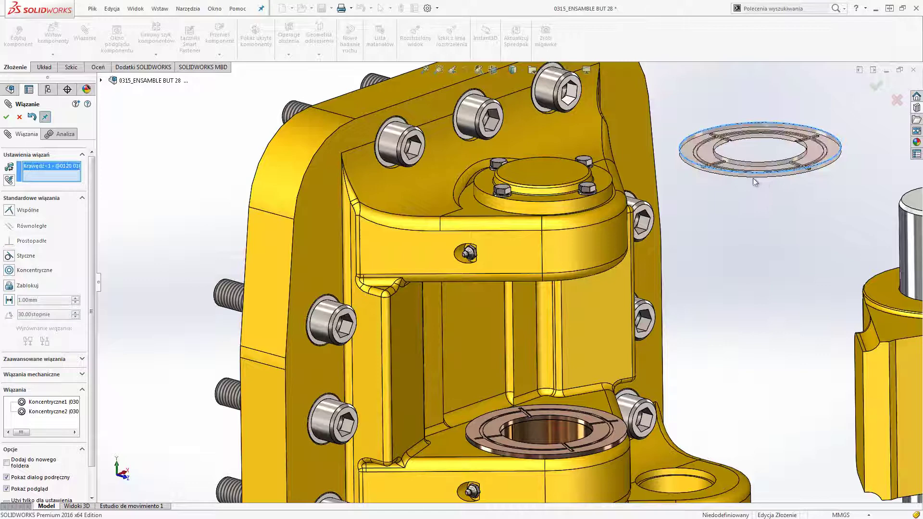
{"action": "left_click", "coordinate": [585, 247]}
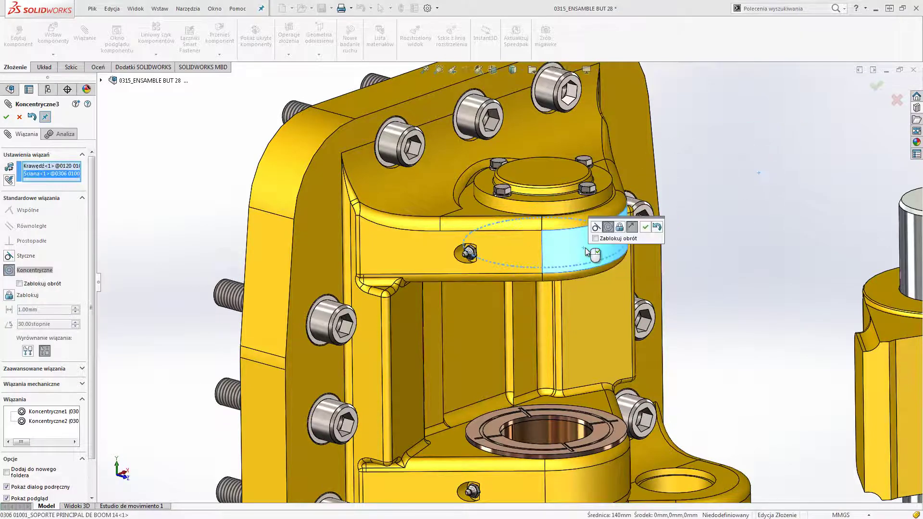
{"action": "right_click", "coordinate": [585, 247]}
{"action": "mouse_move", "coordinate": [582, 248]}
{"action": "middle_mouse_down"}
{"action": "mouse_move", "coordinate": [483, 287]}
{"action": "mouse_move", "coordinate": [538, 321]}
{"action": "middle_mouse_up"}
{"action": "left_click", "coordinate": [483, 286]}
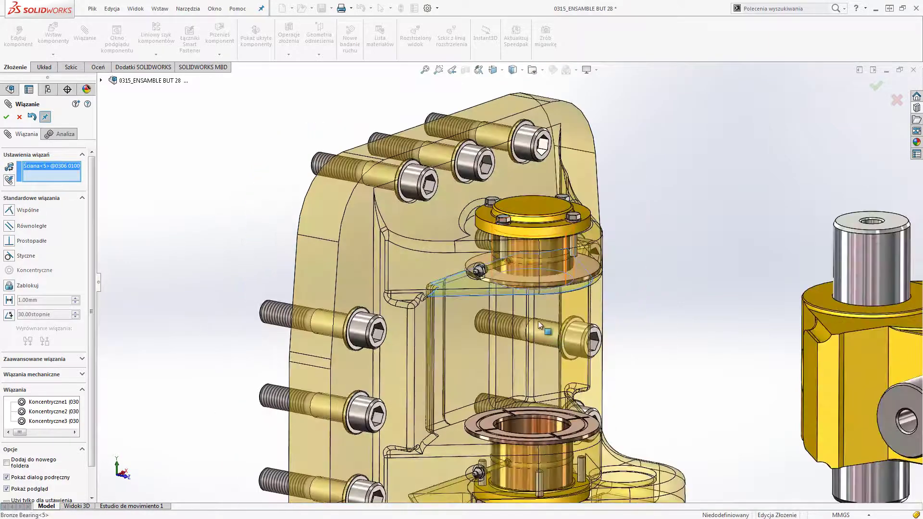
{"action": "left_click", "coordinate": [501, 278]}
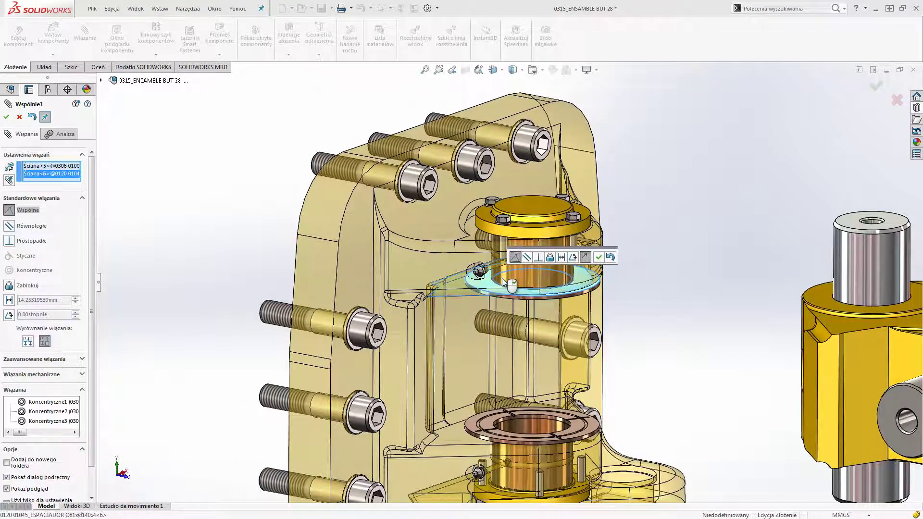
{"action": "right_click", "coordinate": [501, 279]}
{"action": "right_click", "coordinate": [502, 278]}
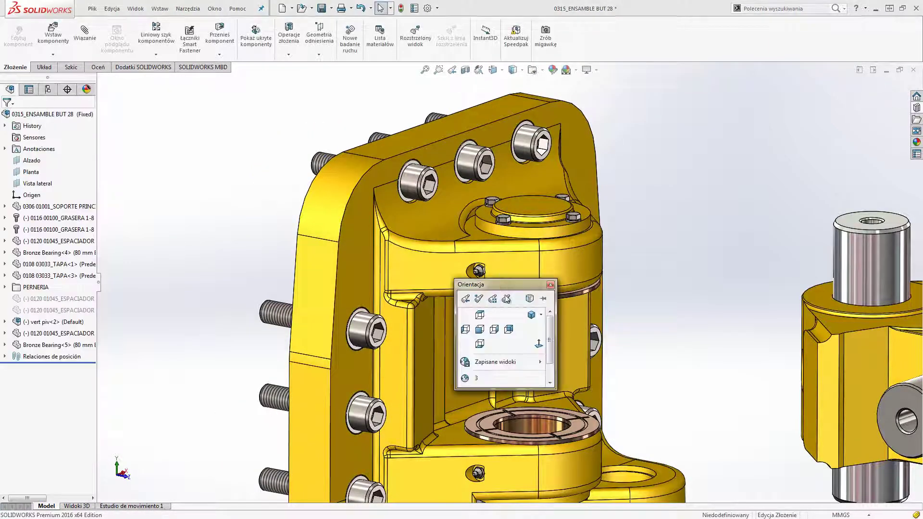
Step: Fit the view and select the whole vert piv subassembly
{"action": "left_click", "coordinate": [501, 376]}
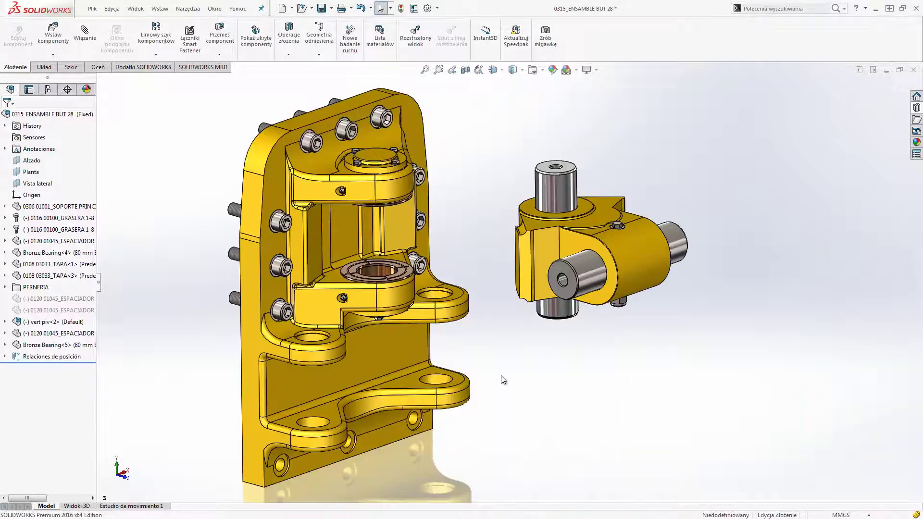
{"action": "right_click", "coordinate": [624, 251]}
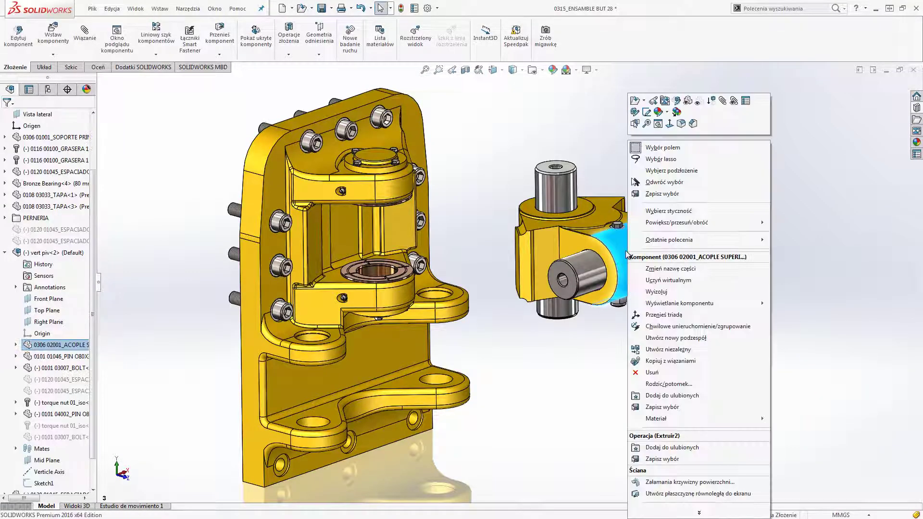
{"action": "left_click", "coordinate": [668, 171]}
Step: Preview the pivot alone and make its pin concentric with the housing bore
{"action": "left_click", "coordinate": [677, 193]}
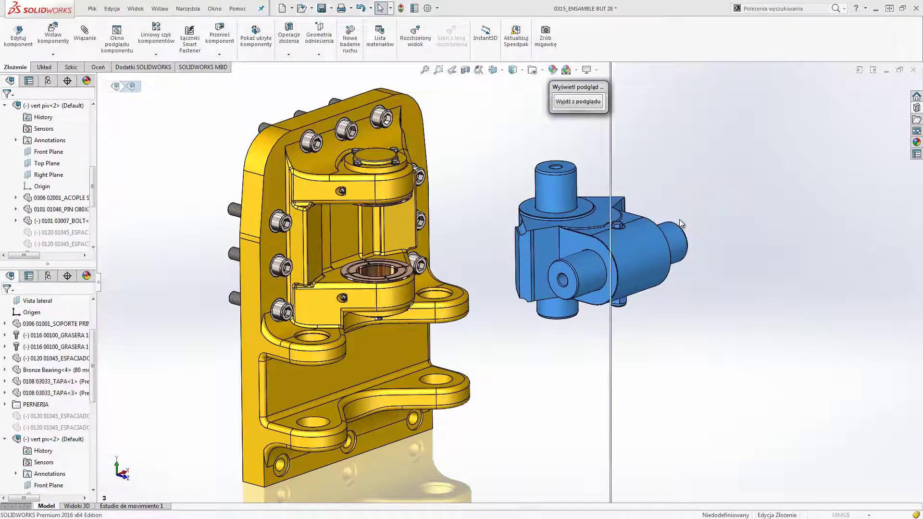
{"action": "mouse_move", "coordinate": [680, 267]}
{"action": "middle_mouse_down"}
{"action": "mouse_move", "coordinate": [670, 261]}
{"action": "mouse_move", "coordinate": [669, 227]}
{"action": "mouse_move", "coordinate": [709, 283]}
{"action": "middle_mouse_up"}
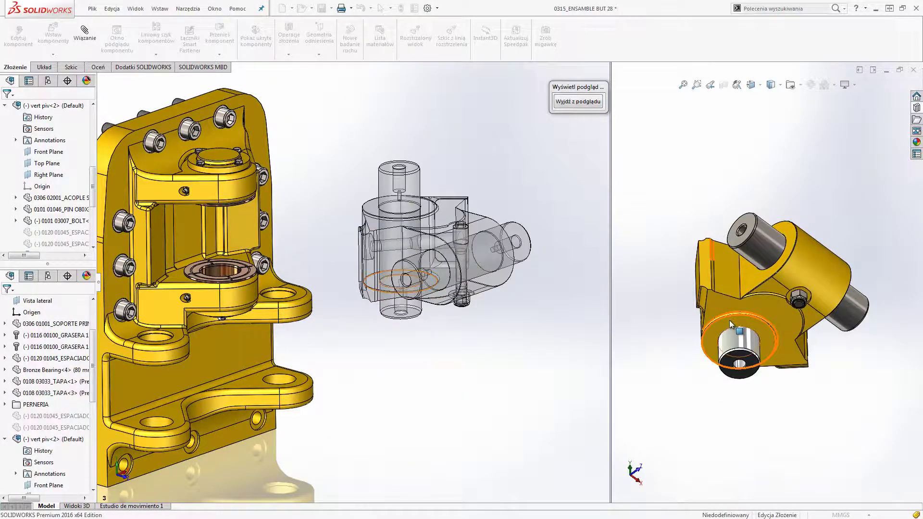
{"action": "left_click", "coordinate": [734, 342]}
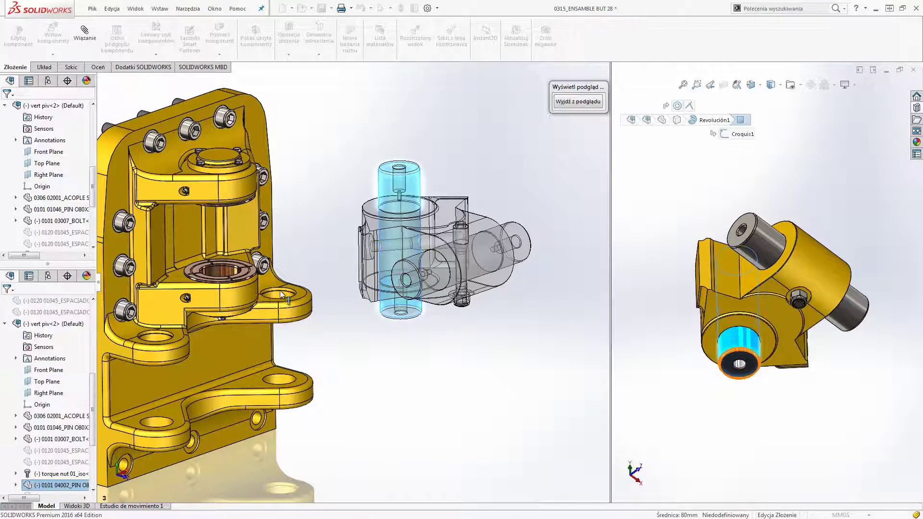
{"action": "left_click", "coordinate": [240, 184], "text": "ctrl"}
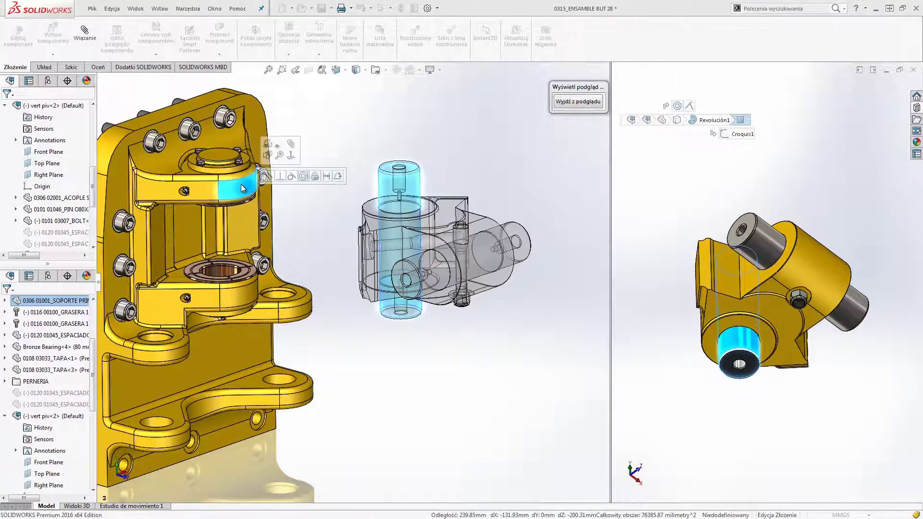
{"action": "left_click", "coordinate": [302, 176]}
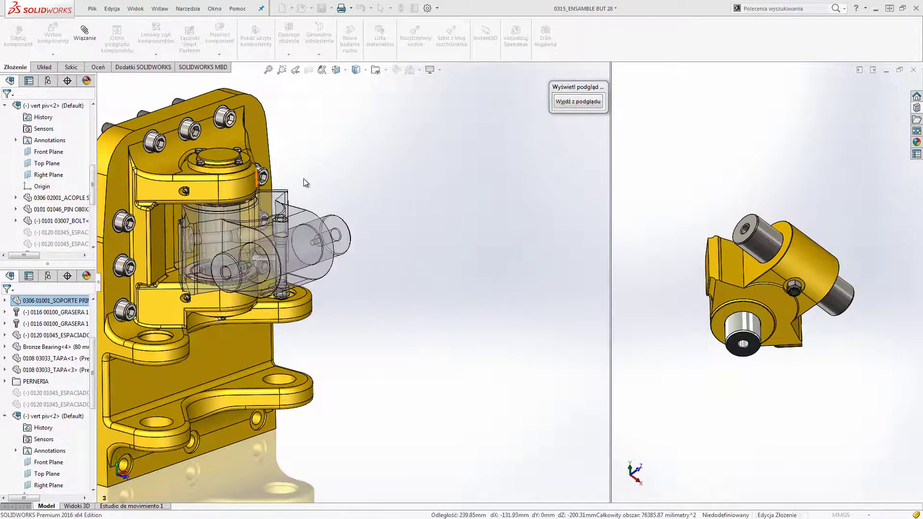
Step: Mate the pivot's bottom face to the housing bore face, then close the preview
{"action": "left_click", "coordinate": [197, 269]}
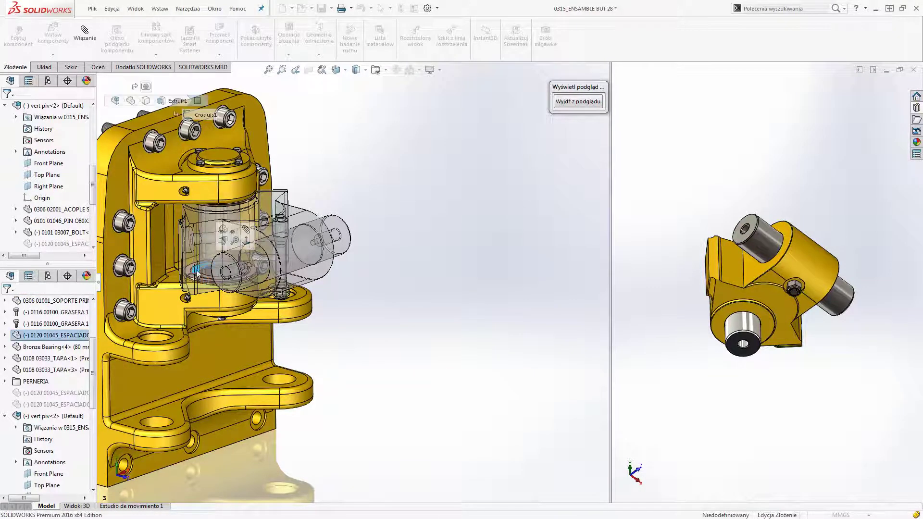
{"action": "left_click", "coordinate": [746, 310], "text": "ctrl"}
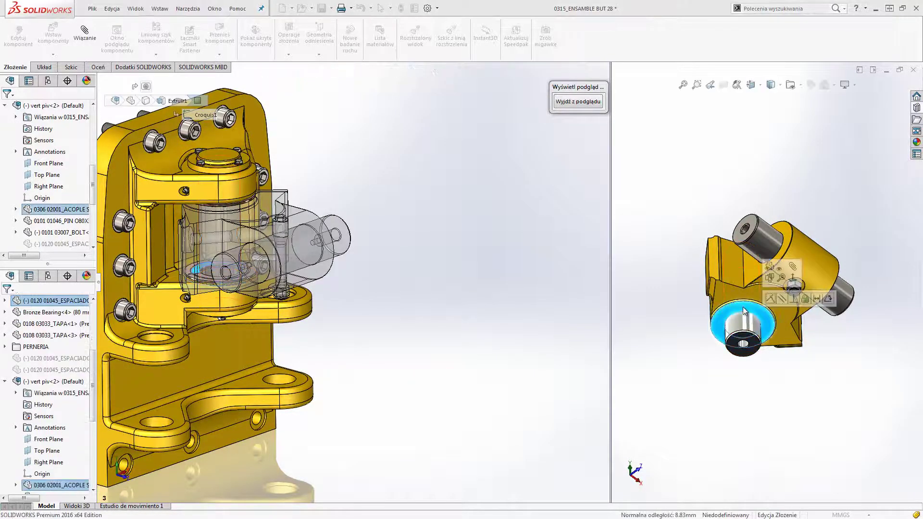
{"action": "left_click", "coordinate": [770, 299]}
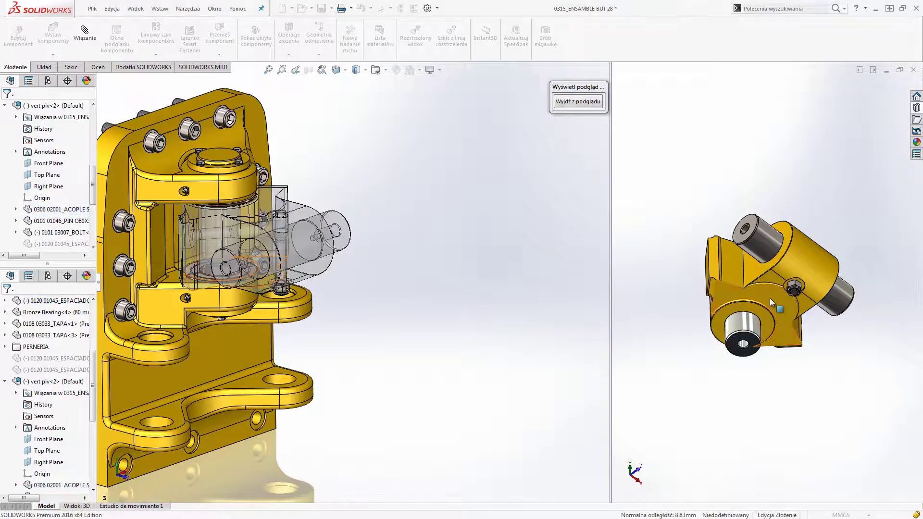
{"action": "left_click", "coordinate": [579, 102]}
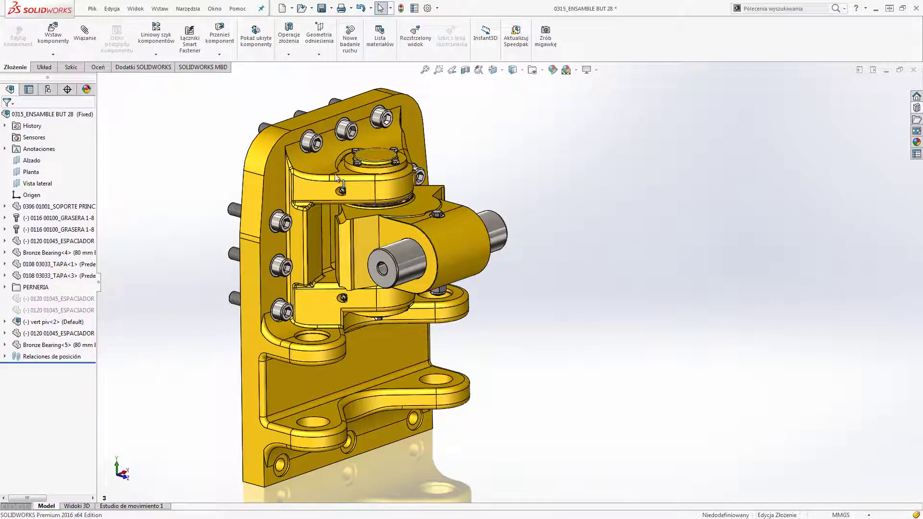
Step: Rename vert piv to 'Vertical Pivot assy', cancelling the accidental Make Virtual prompt
{"action": "left_click", "coordinate": [19, 323]}
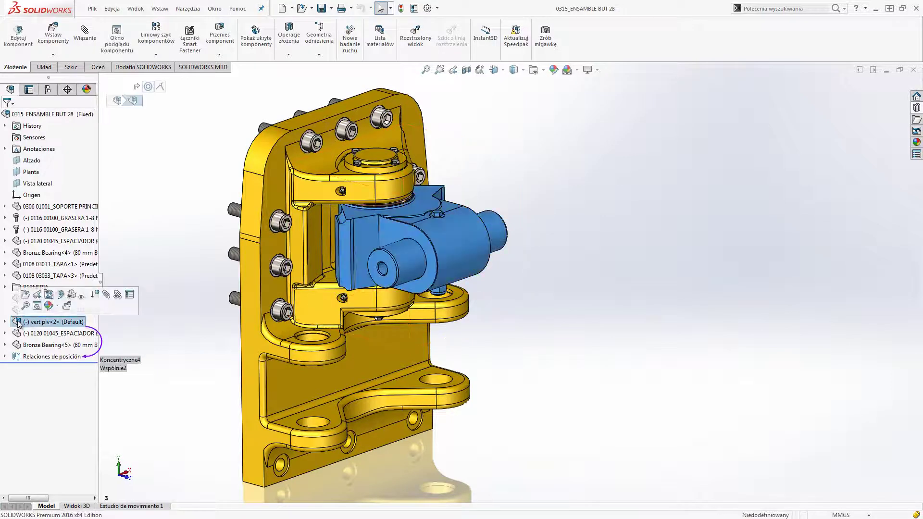
{"action": "right_click", "coordinate": [19, 323]}
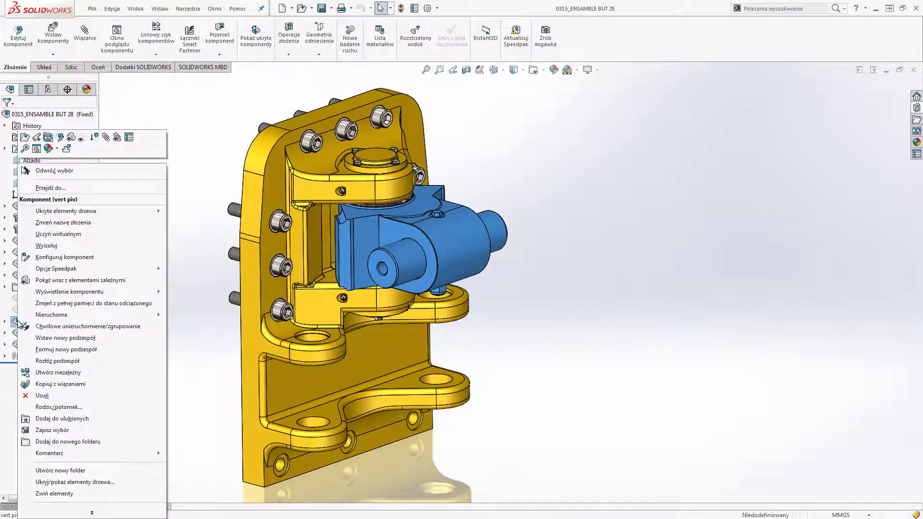
{"action": "left_click", "coordinate": [163, 234]}
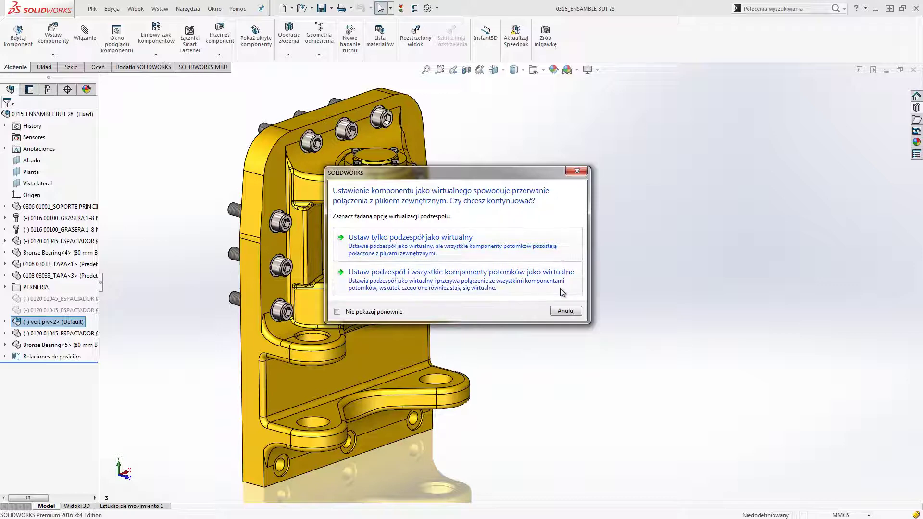
{"action": "left_click", "coordinate": [567, 311]}
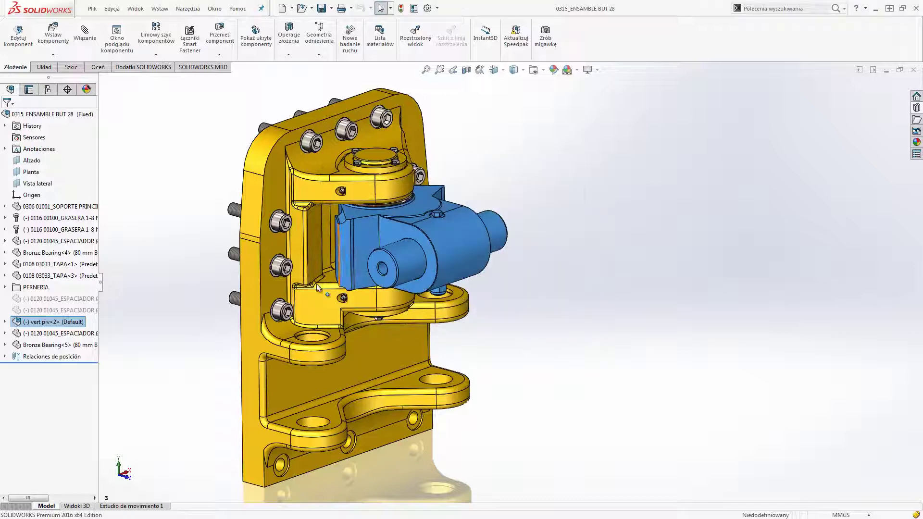
{"action": "right_click", "coordinate": [56, 322]}
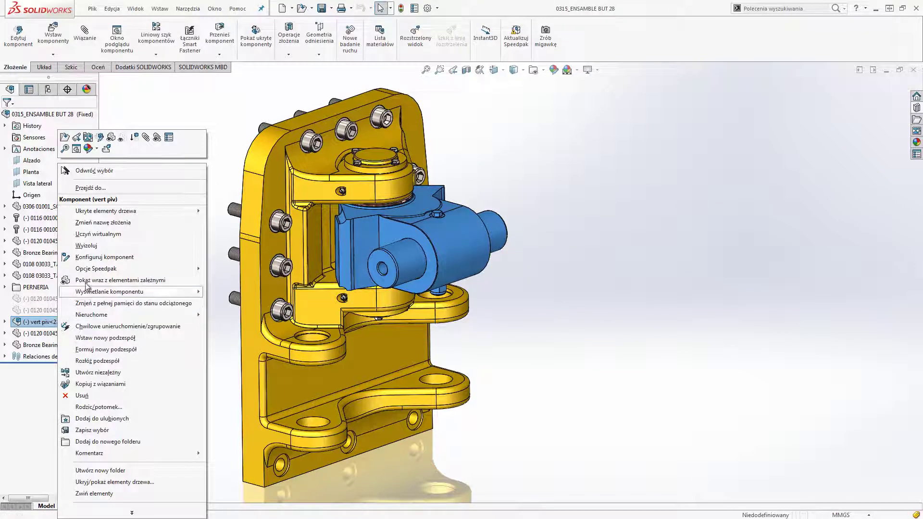
{"action": "left_click", "coordinate": [134, 224]}
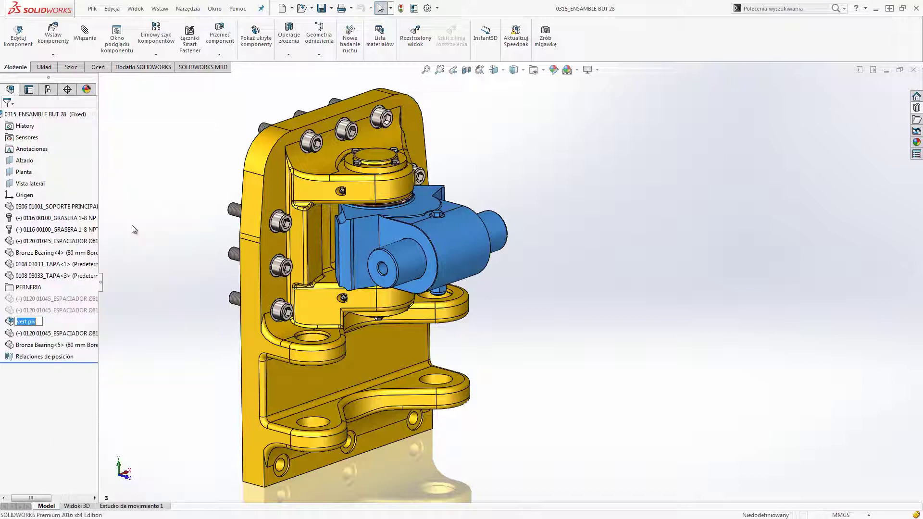
{"action": "type", "text": "Ver"}
{"action": "type", "text": "tical"}
{"action": "key", "text": "Return"}
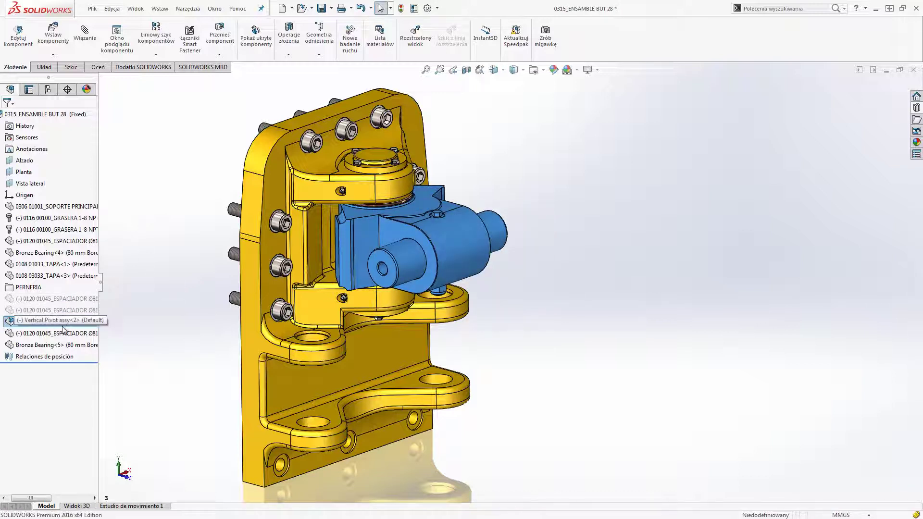
Step: Open the pin's parent Vertical Pivot assy in its own window
{"action": "left_click", "coordinate": [551, 195]}
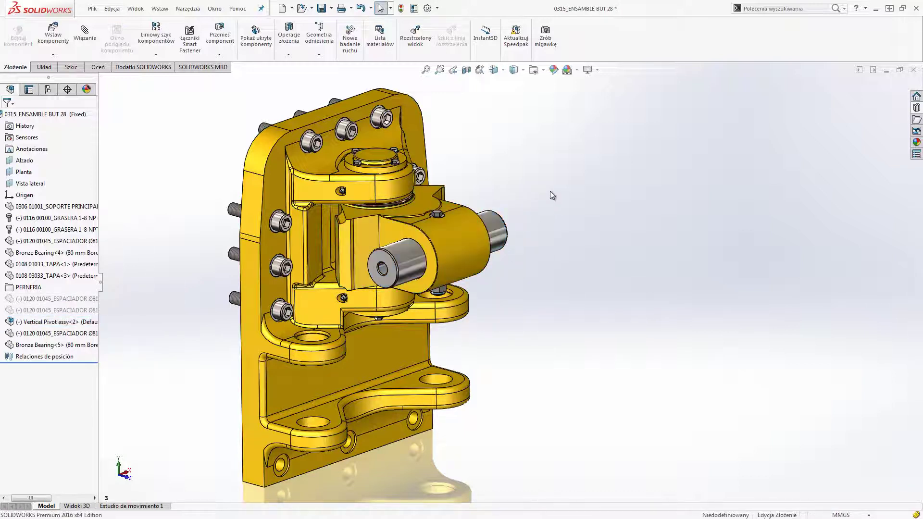
{"action": "left_click", "coordinate": [507, 232]}
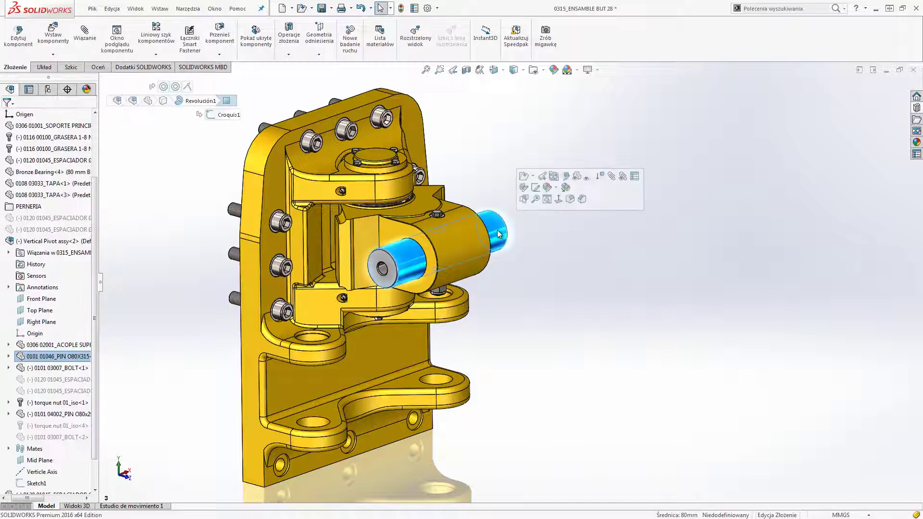
{"action": "left_click", "coordinate": [537, 190]}
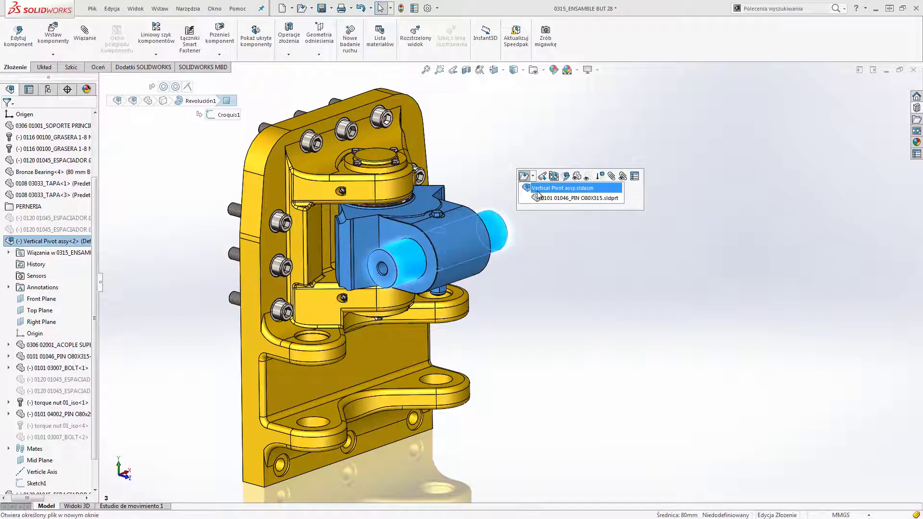
{"action": "left_click", "coordinate": [537, 191]}
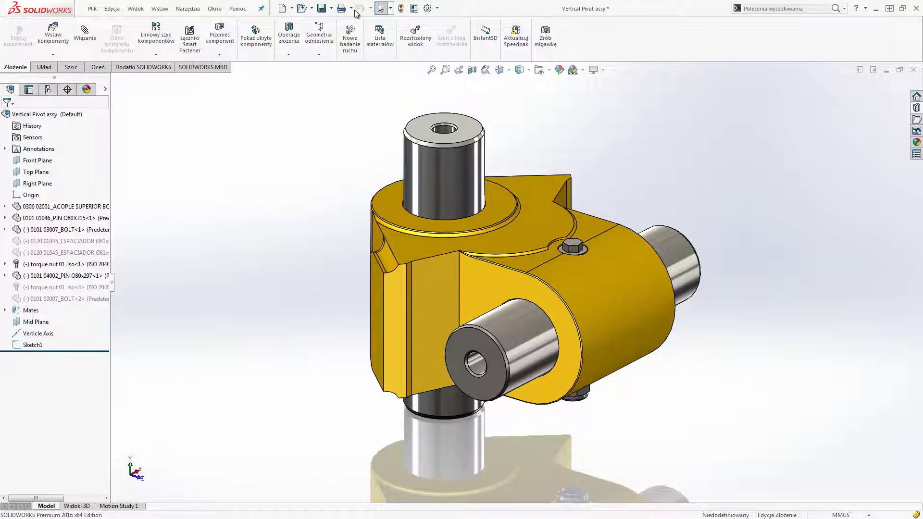
Step: Try saving with Update references ticked, then cancel the warning
{"action": "left_click", "coordinate": [321, 8]}
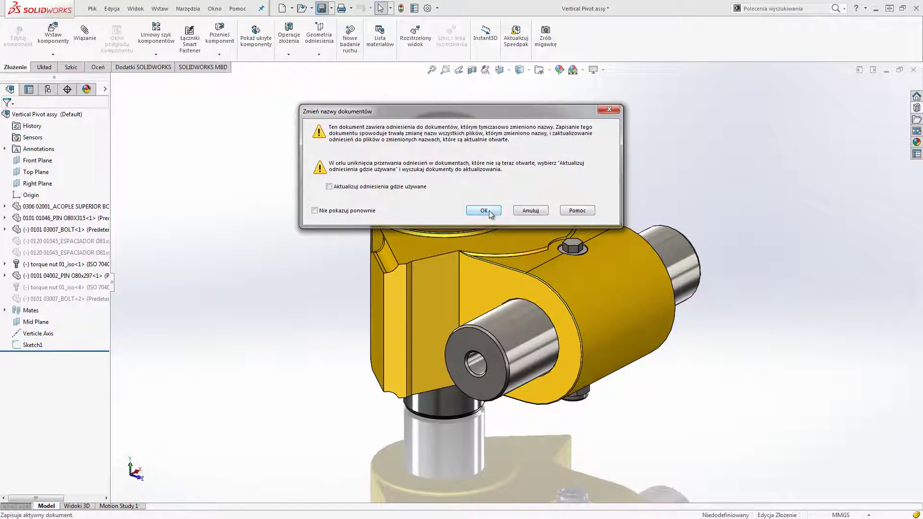
{"action": "left_click", "coordinate": [402, 188]}
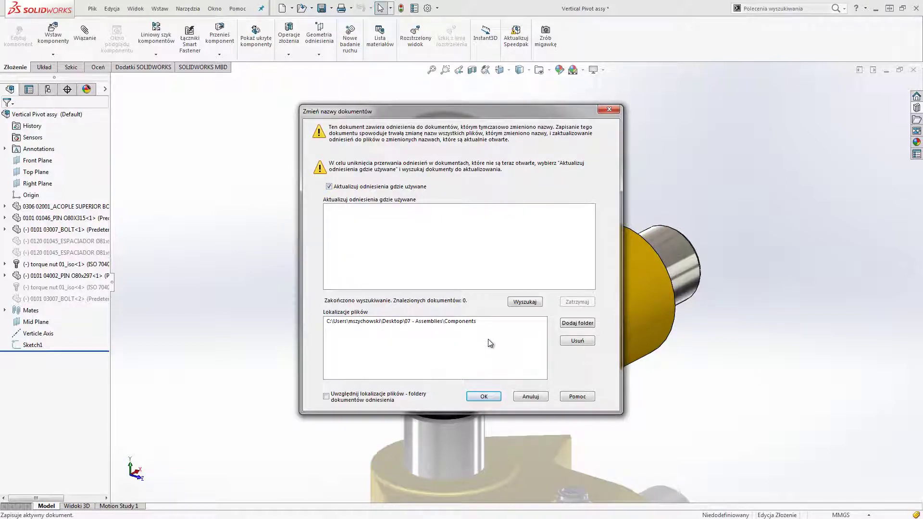
{"action": "left_click", "coordinate": [519, 397]}
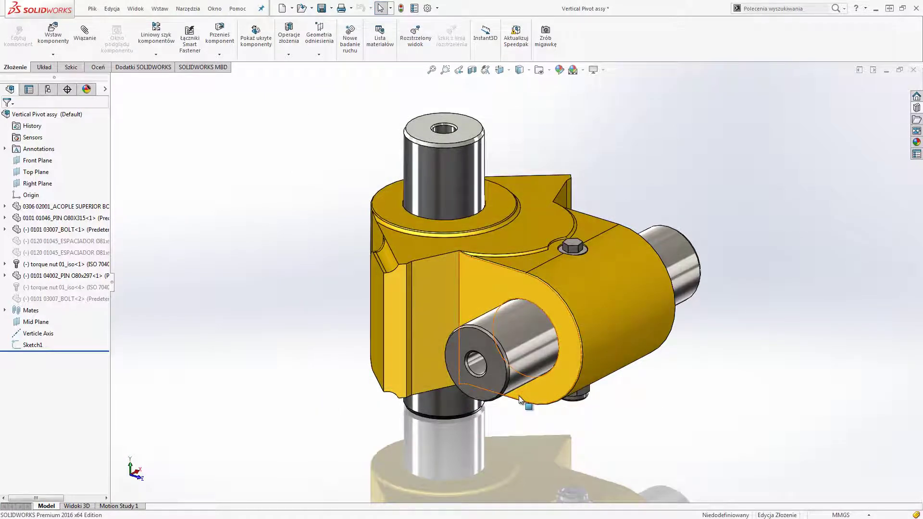
Step: Copy the bolt and torque nut and place the copy right of the pivot
{"action": "left_click_drag", "start_coordinate": [529, 445], "coordinate": [615, 225]}
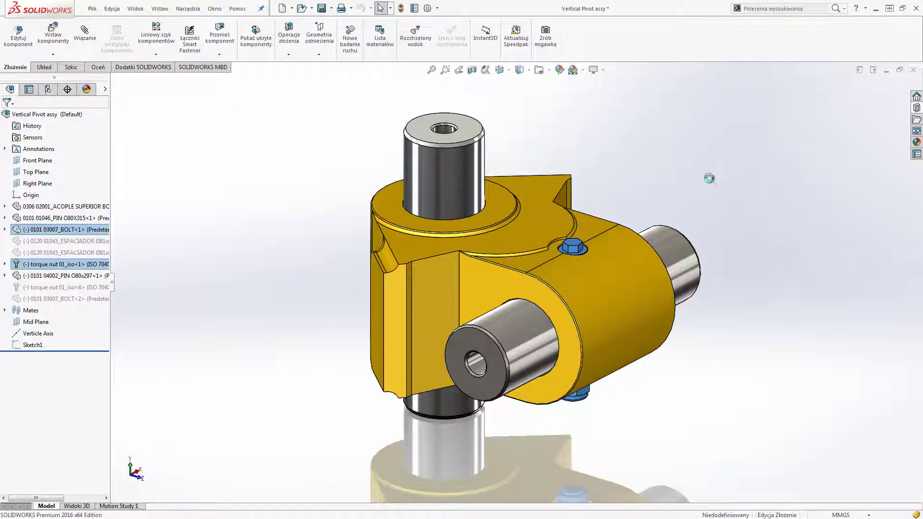
{"action": "middle_click_drag", "start_coordinate": [833, 262], "coordinate": [745, 278], "text": "ctrl"}
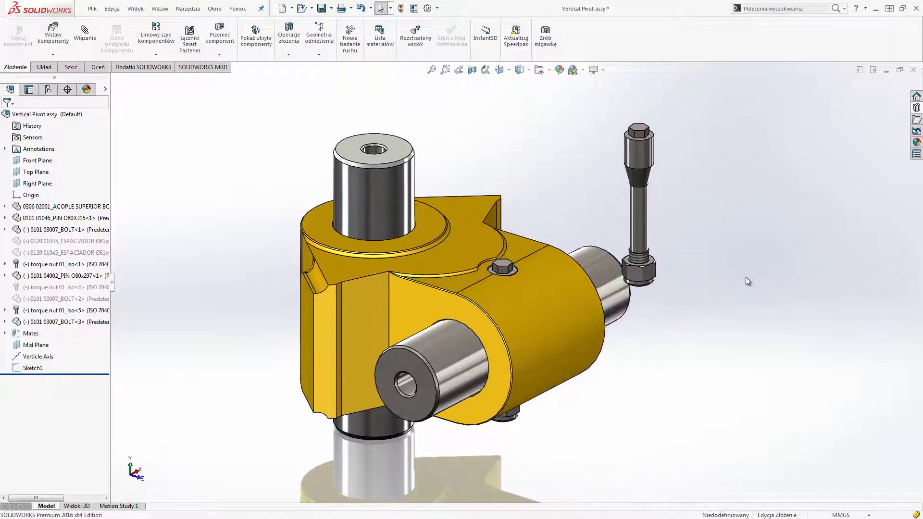
{"action": "mouse_move", "coordinate": [638, 219]}
{"action": "left_mouse_down"}
{"action": "mouse_move", "coordinate": [726, 216]}
{"action": "mouse_move", "coordinate": [648, 236]}
{"action": "mouse_move", "coordinate": [702, 246]}
{"action": "left_mouse_up"}
{"action": "key", "text": "Escape"}
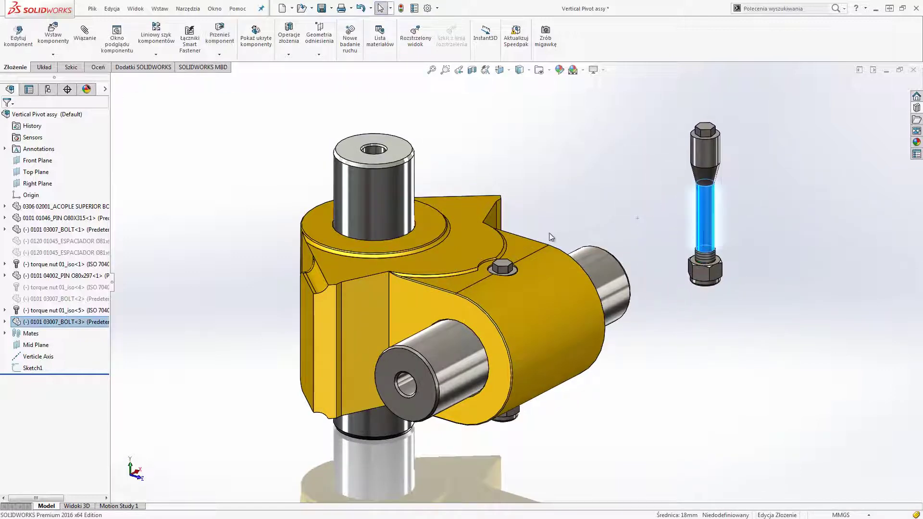
{"action": "right_click", "coordinate": [485, 237]}
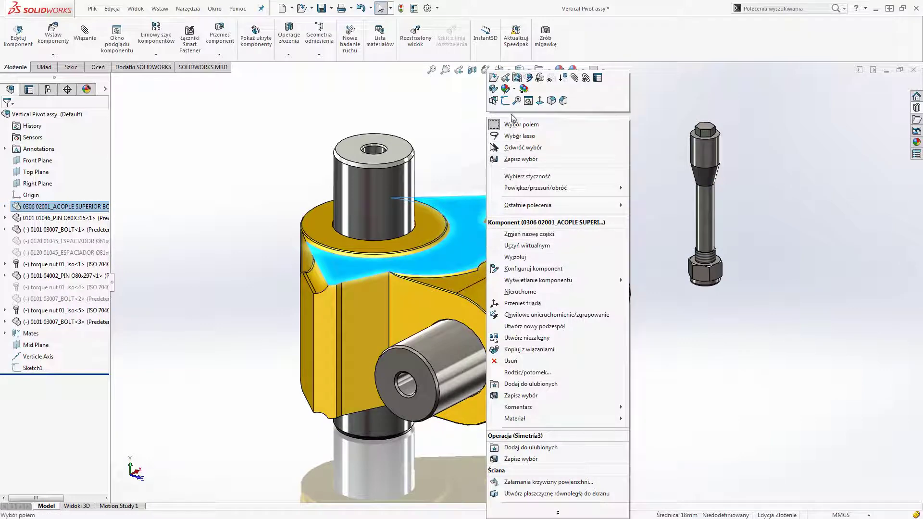
Step: Seat the copied nut concentric in the ACOPLE SUPERIOR side hole
{"action": "left_click", "coordinate": [529, 100]}
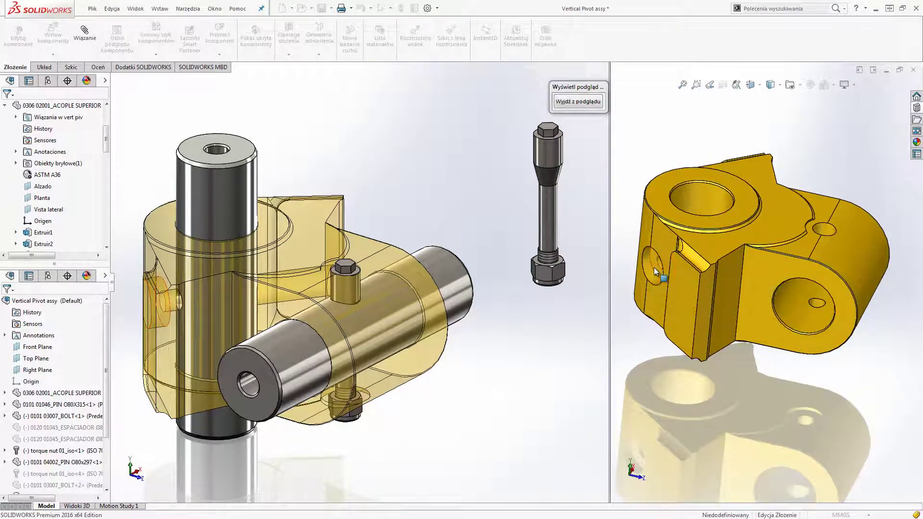
{"action": "left_click", "coordinate": [655, 268]}
{"action": "left_click", "coordinate": [535, 260]}
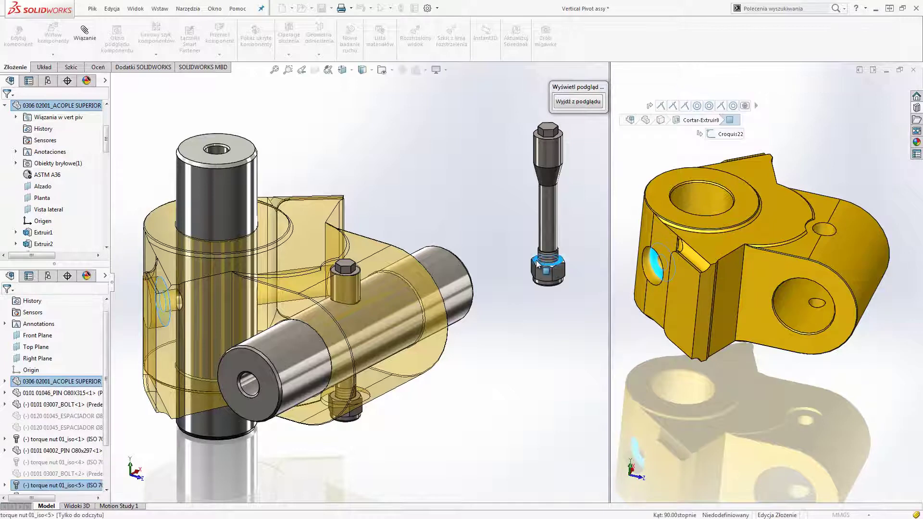
{"action": "left_click", "coordinate": [563, 251]}
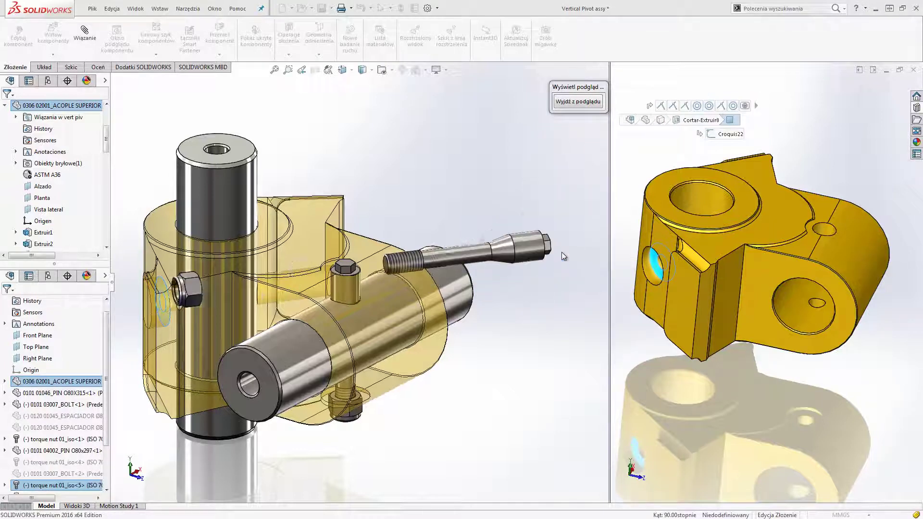
{"action": "mouse_move", "coordinate": [546, 205]}
{"action": "middle_mouse_down"}
{"action": "mouse_move", "coordinate": [475, 235]}
{"action": "mouse_move", "coordinate": [457, 269]}
{"action": "middle_mouse_up"}
Step: Make the third bolt's shank concentric with the side hole and exit the preview
{"action": "left_click", "coordinate": [413, 320]}
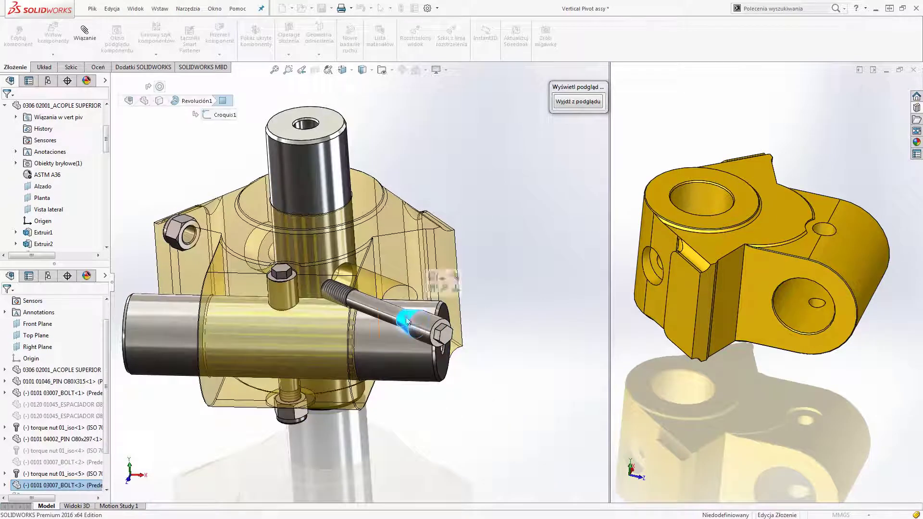
{"action": "left_click", "coordinate": [350, 279], "text": "ctrl"}
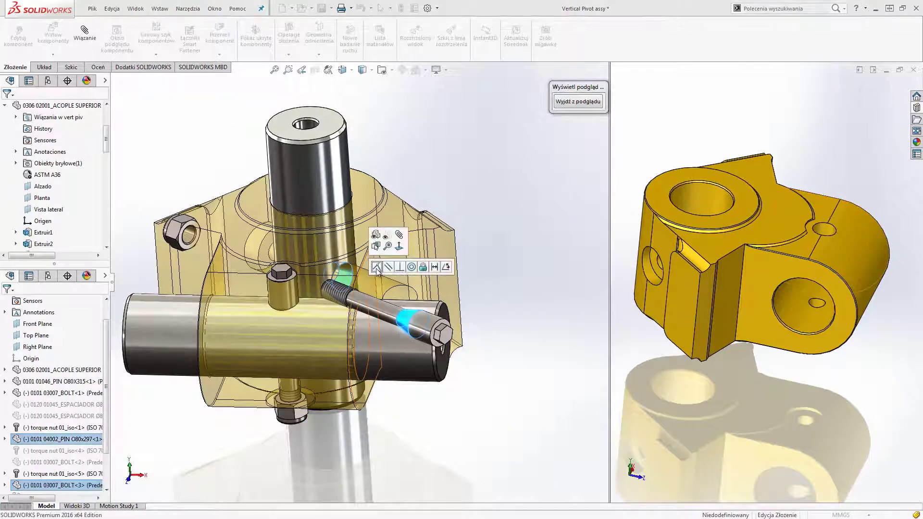
{"action": "left_click", "coordinate": [377, 267]}
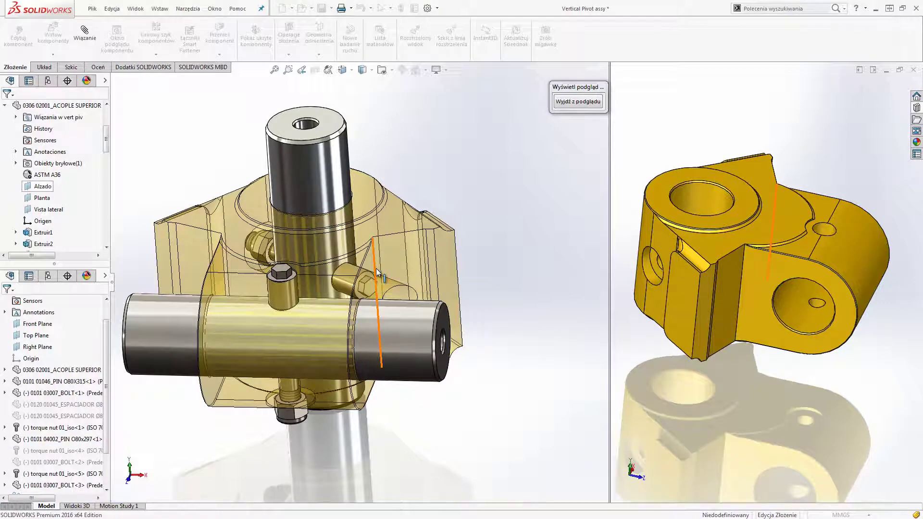
{"action": "left_click", "coordinate": [578, 102]}
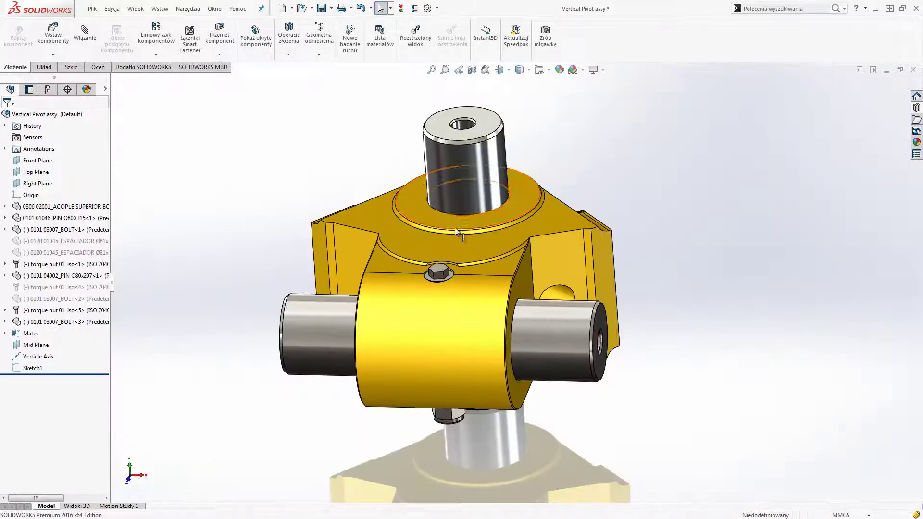
{"action": "mouse_move", "coordinate": [455, 227]}
{"action": "middle_mouse_down"}
{"action": "mouse_move", "coordinate": [509, 179]}
{"action": "mouse_move", "coordinate": [492, 206]}
{"action": "mouse_move", "coordinate": [473, 208]}
{"action": "middle_mouse_up"}
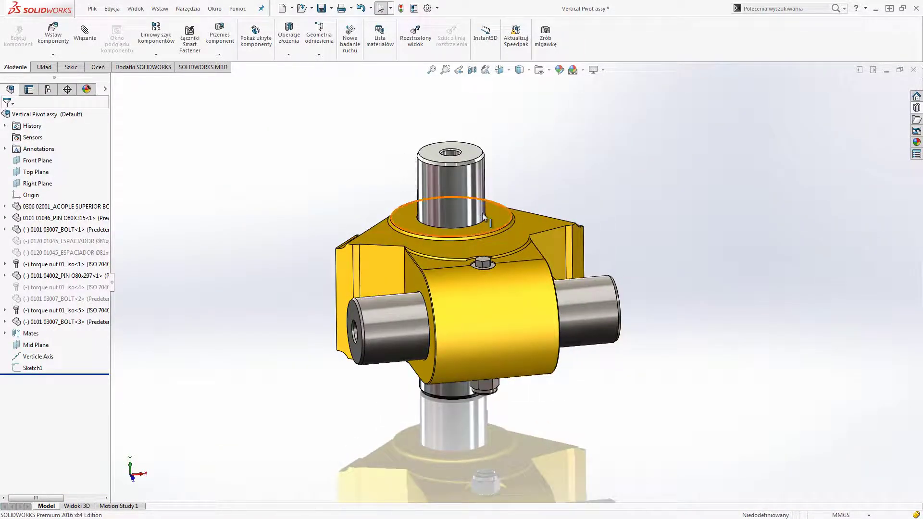
Step: Purge the suppressed spacers, torque nut<4> and BOLT<2> from Vertical Pivot assy
{"action": "left_click", "coordinate": [67, 116]}
{"action": "right_click", "coordinate": [67, 115]}
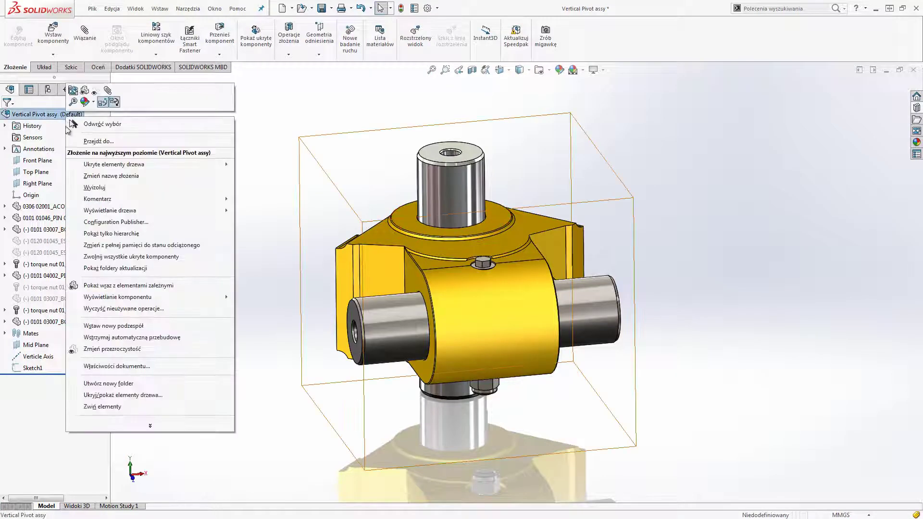
{"action": "left_click", "coordinate": [178, 309]}
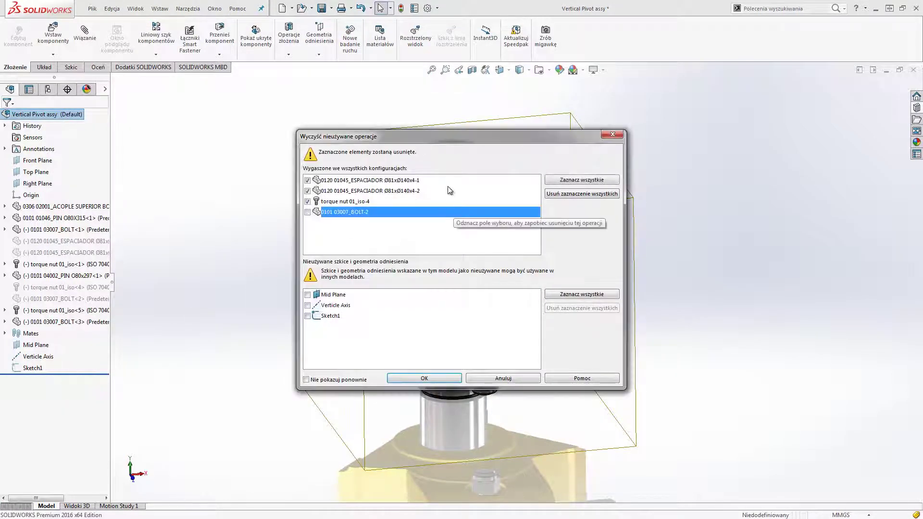
{"action": "left_click", "coordinate": [308, 213]}
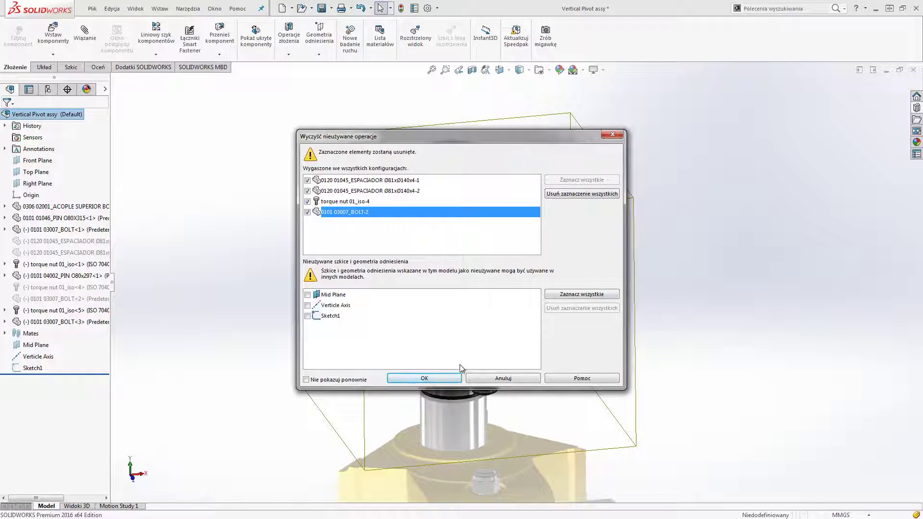
{"action": "left_click", "coordinate": [443, 377]}
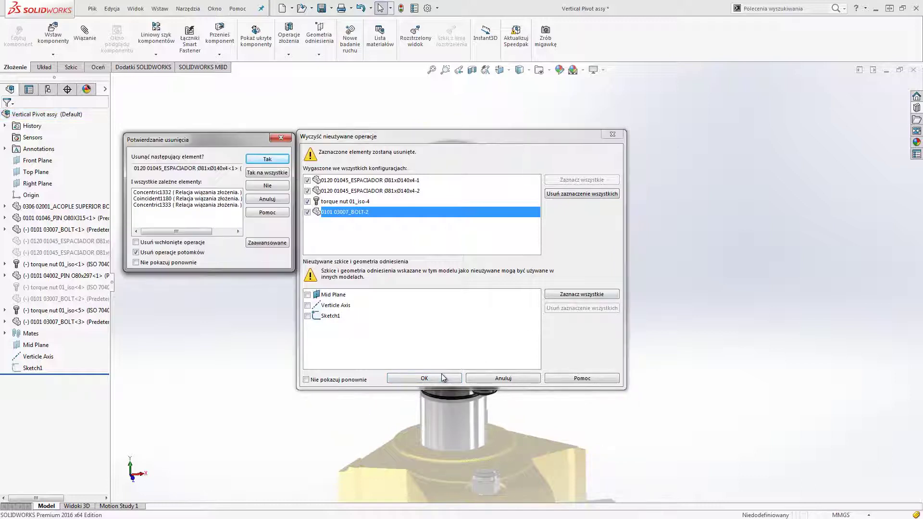
{"action": "left_click", "coordinate": [179, 252]}
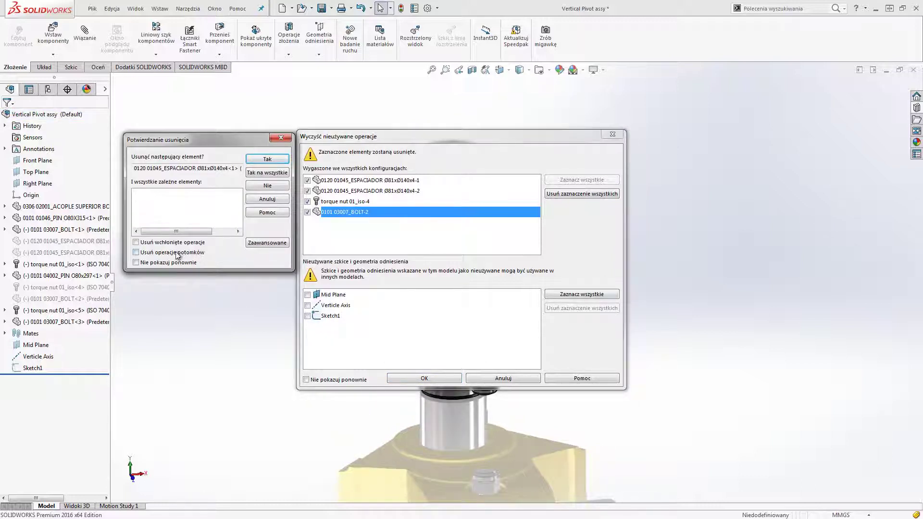
{"action": "left_click", "coordinate": [263, 161]}
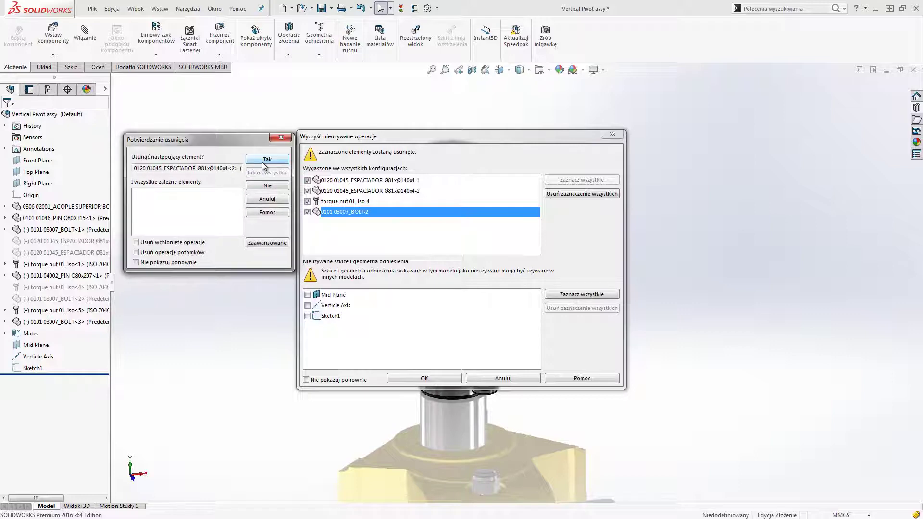
{"action": "left_click", "coordinate": [262, 161]}
{"action": "left_click", "coordinate": [263, 161]}
{"action": "left_click", "coordinate": [263, 161]}
Step: Open ACOPLE SUPERIOR BOOM 14 in its own window from its top ring face
{"action": "left_click", "coordinate": [261, 162]}
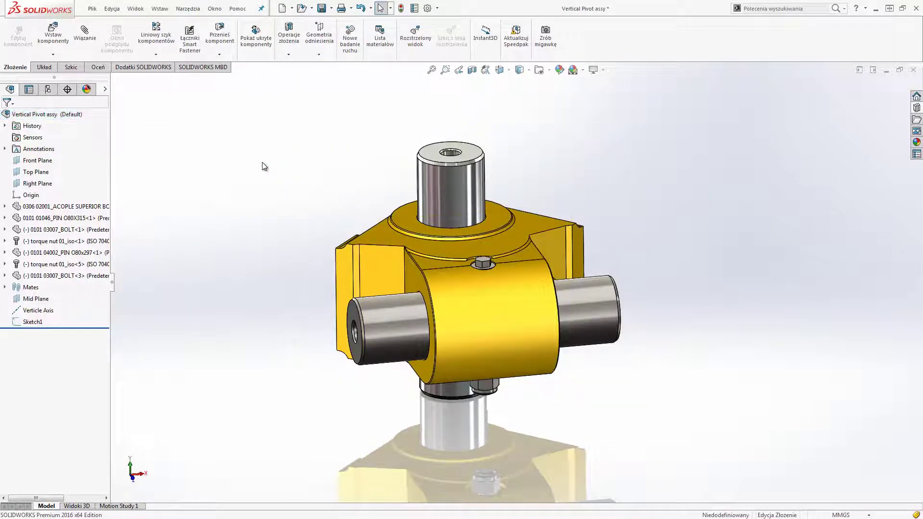
{"action": "left_click", "coordinate": [400, 212]}
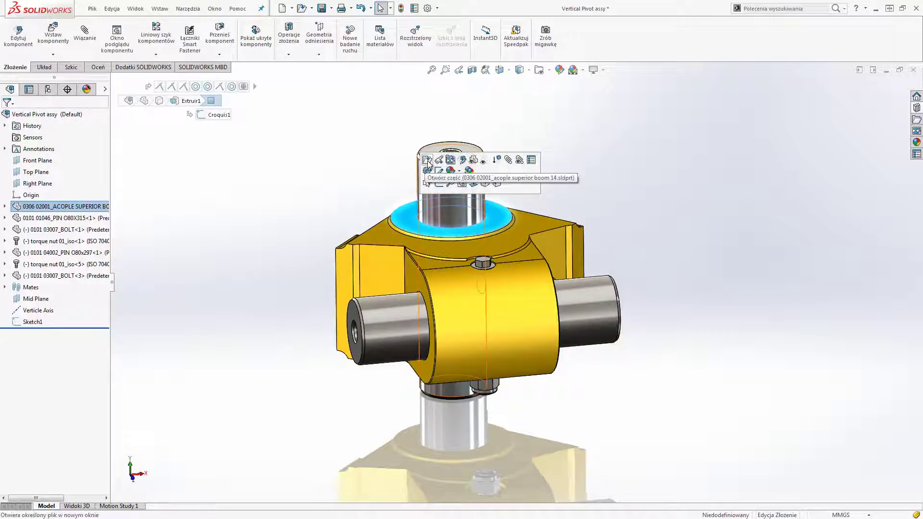
{"action": "left_click", "coordinate": [427, 160]}
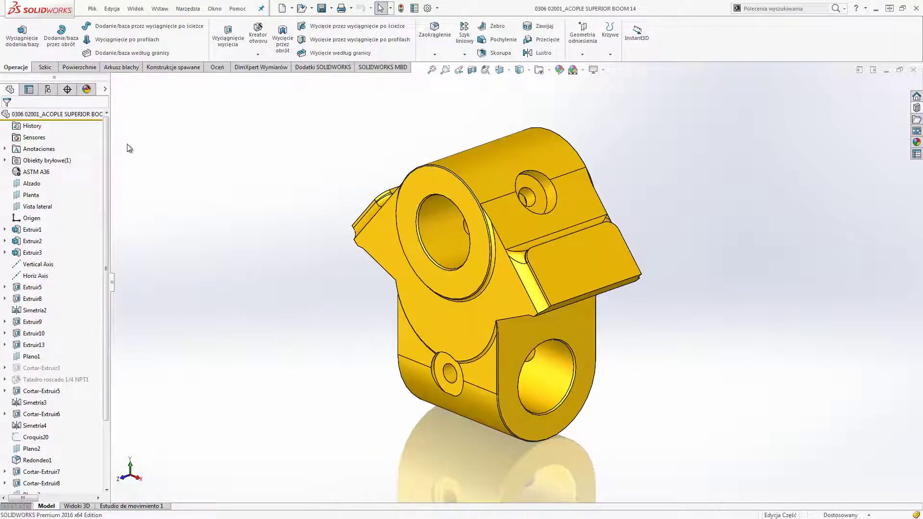
Step: Purge Cortar-Extruir3 and Taladro roscado 1/4 NPT1, including absorbed features, from ACOPLE SUPERIOR
{"action": "right_click", "coordinate": [66, 119]}
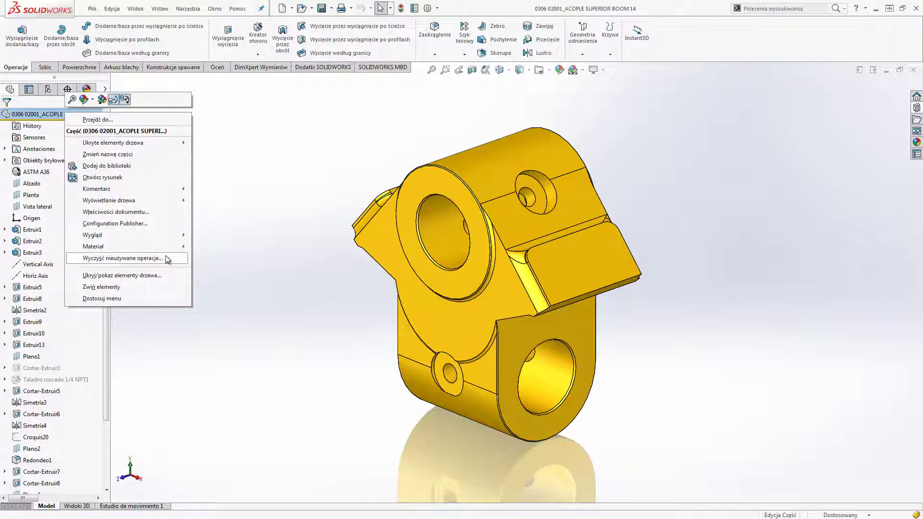
{"action": "left_click", "coordinate": [169, 260]}
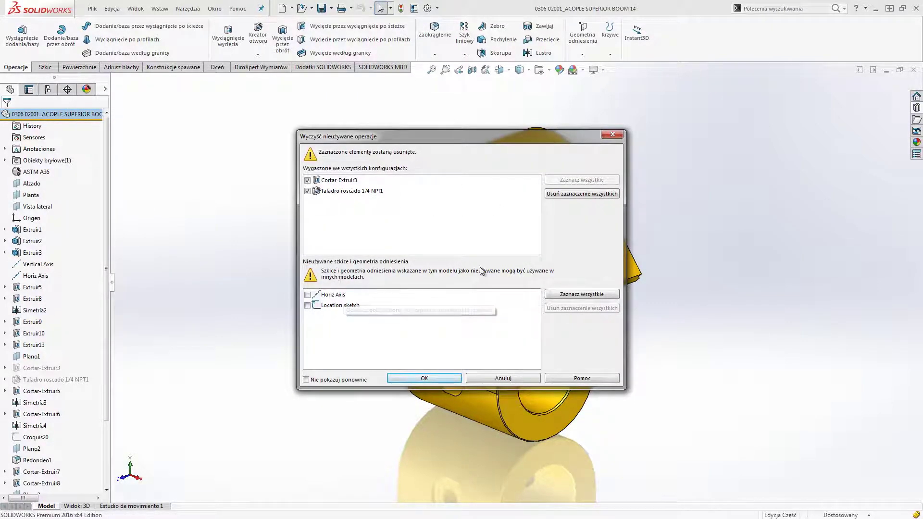
{"action": "left_click", "coordinate": [423, 376]}
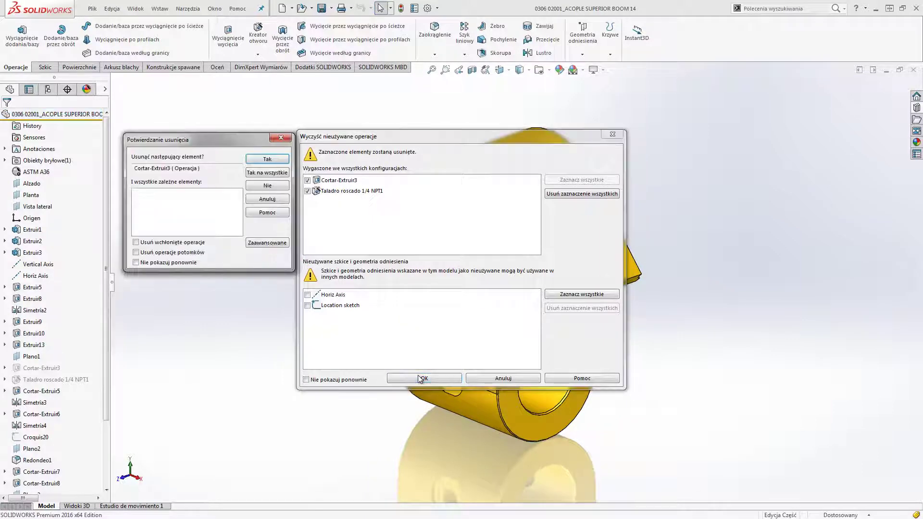
{"action": "left_click", "coordinate": [197, 244]}
{"action": "left_click", "coordinate": [257, 173]}
Step: Switch to the 0315_ENSAMBLE BUT 28 assembly
{"action": "key", "text": "ctrl+Tab"}
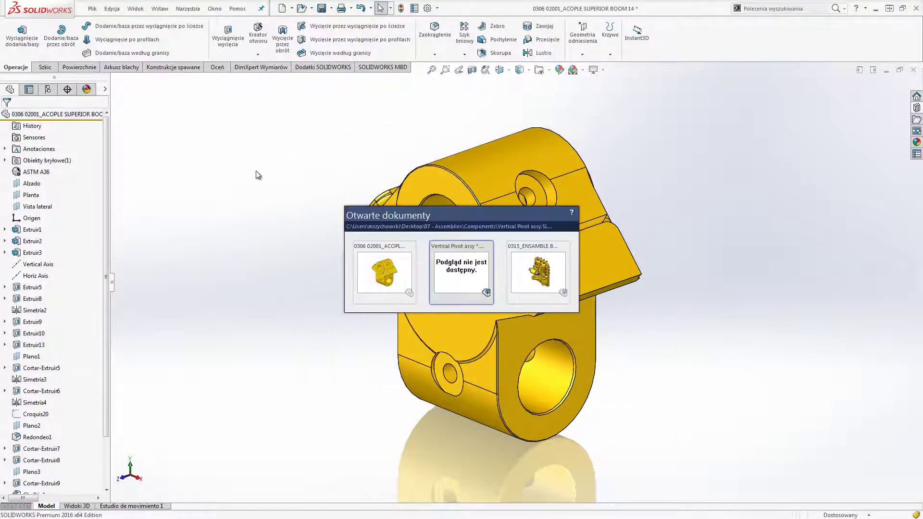
{"action": "key", "text": "ctrl+Tab"}
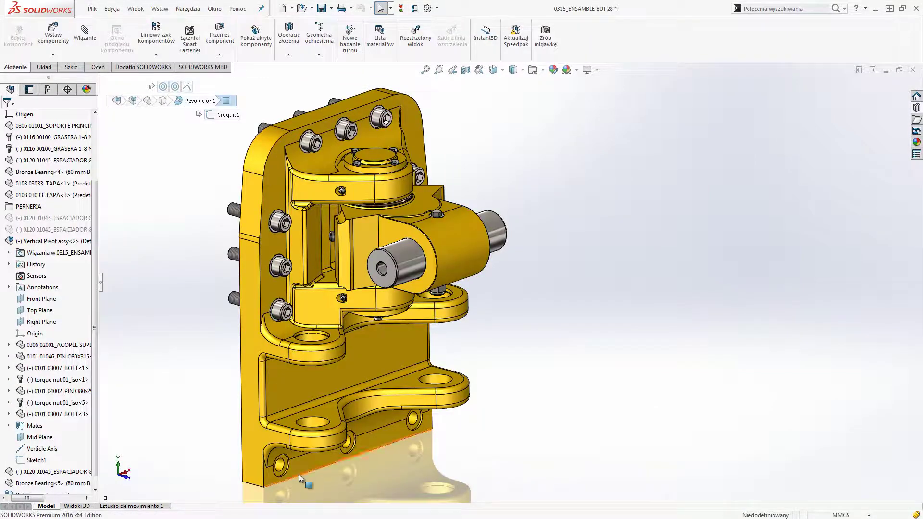
{"action": "scroll", "coordinate": [371, 443], "scroll_direction": "down", "scroll_amount": 4}
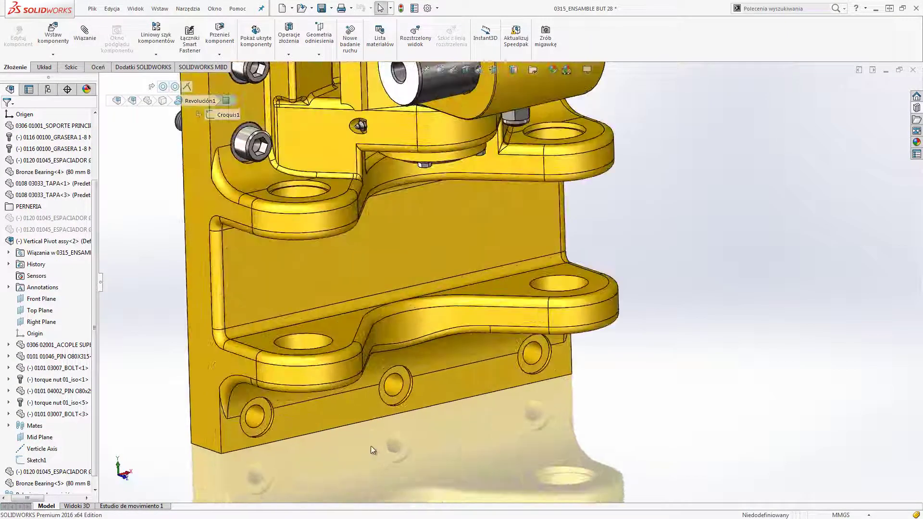
Step: Drag an ANSI Metric Toolbox hex bolt into a lower base-plate hole
{"action": "left_click", "coordinate": [916, 108]}
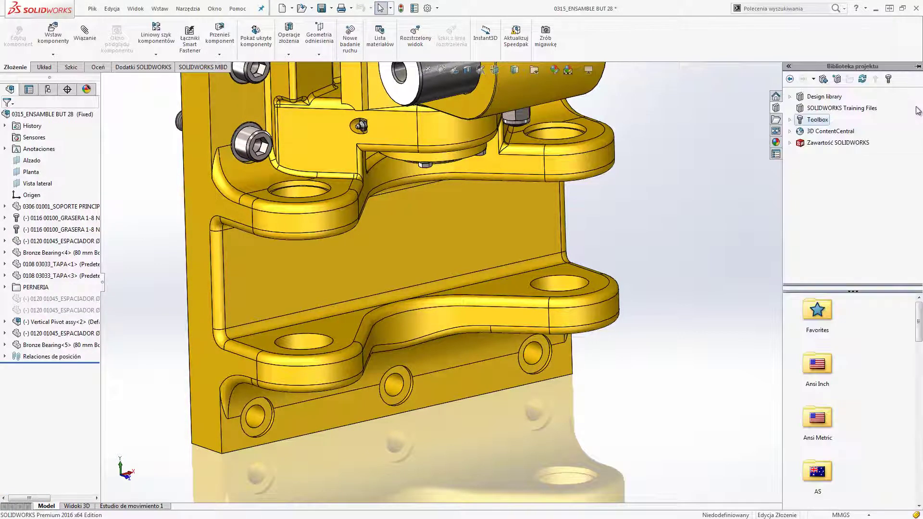
{"action": "double_click", "coordinate": [826, 121]}
{"action": "left_click", "coordinate": [801, 132]}
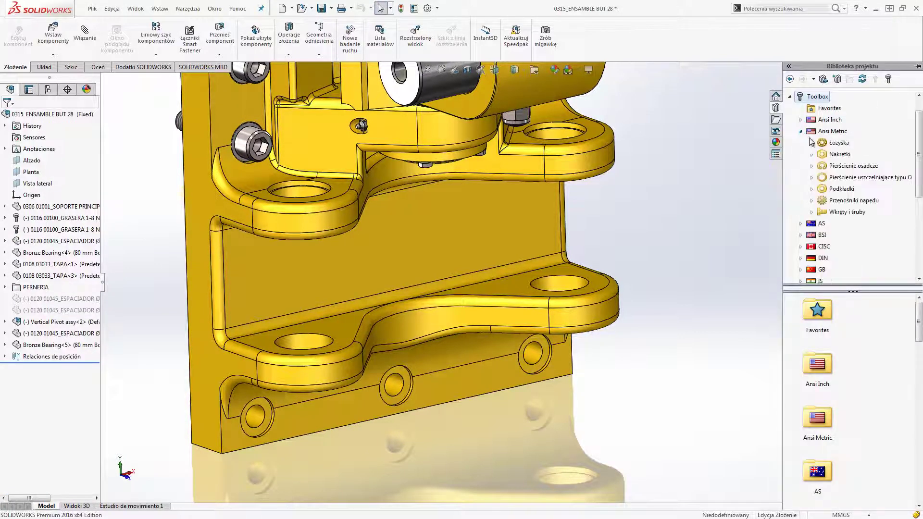
{"action": "left_click", "coordinate": [814, 212]}
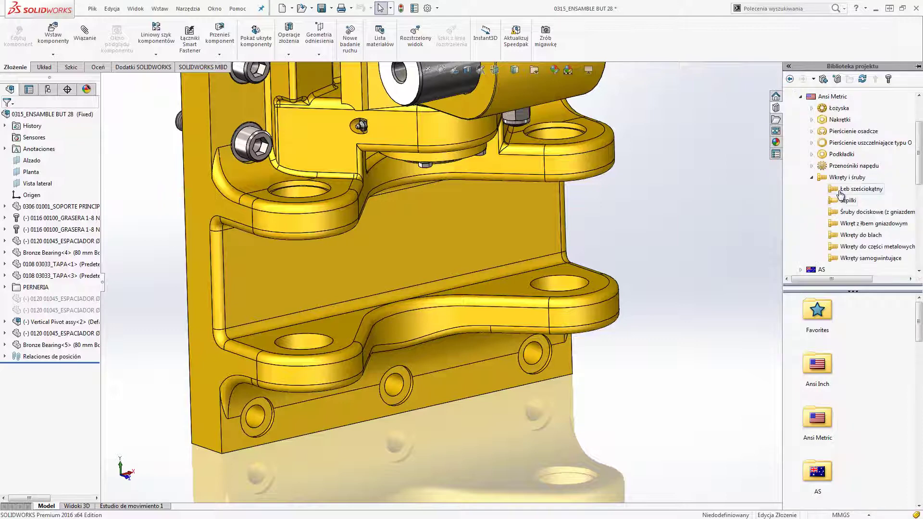
{"action": "left_click", "coordinate": [839, 192]}
{"action": "left_click_drag", "start_coordinate": [919, 184], "coordinate": [921, 148]}
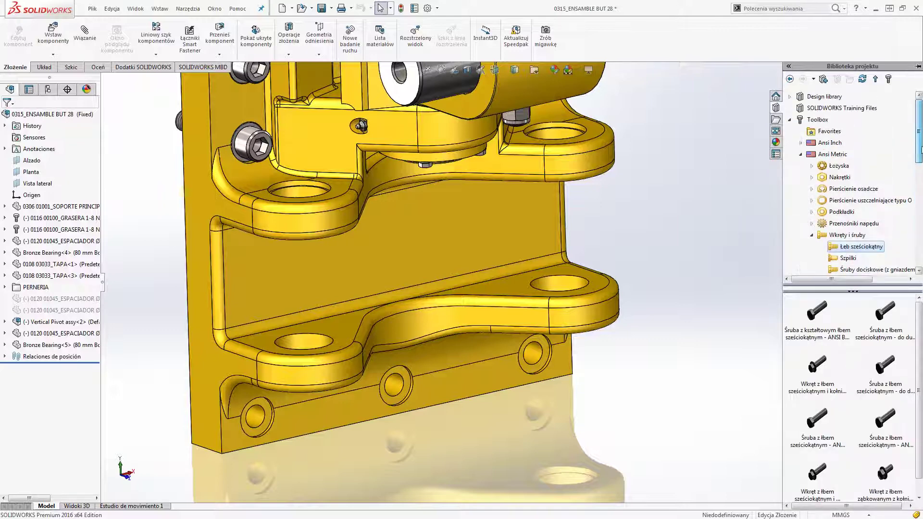
{"action": "left_click_drag", "start_coordinate": [813, 436], "coordinate": [825, 124]}
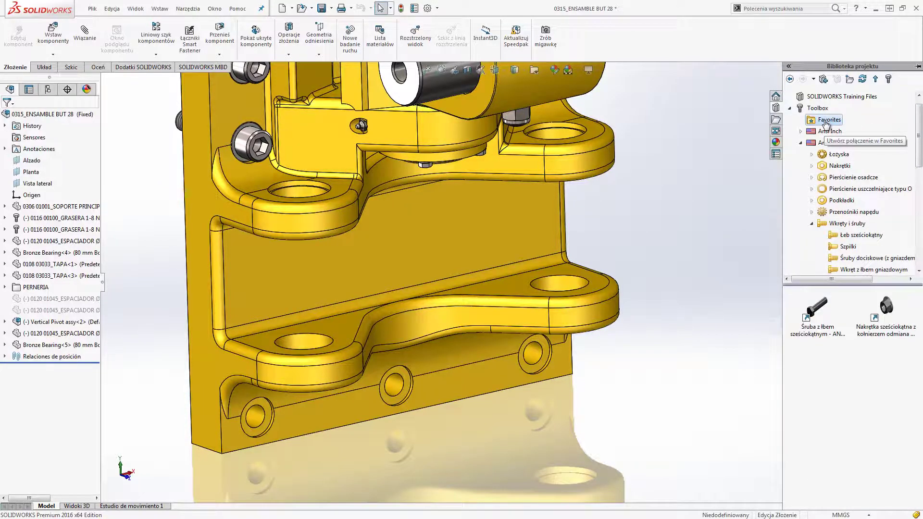
{"action": "left_click_drag", "start_coordinate": [828, 316], "coordinate": [545, 354]}
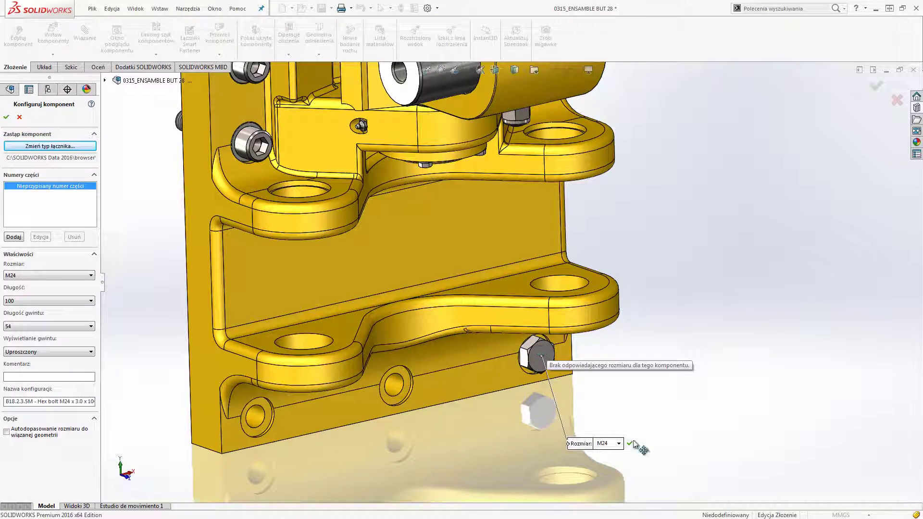
Step: Set the hex bolt length to 120 with Zarysy thread display
{"action": "left_click", "coordinate": [91, 300]}
{"action": "left_click", "coordinate": [19, 321]}
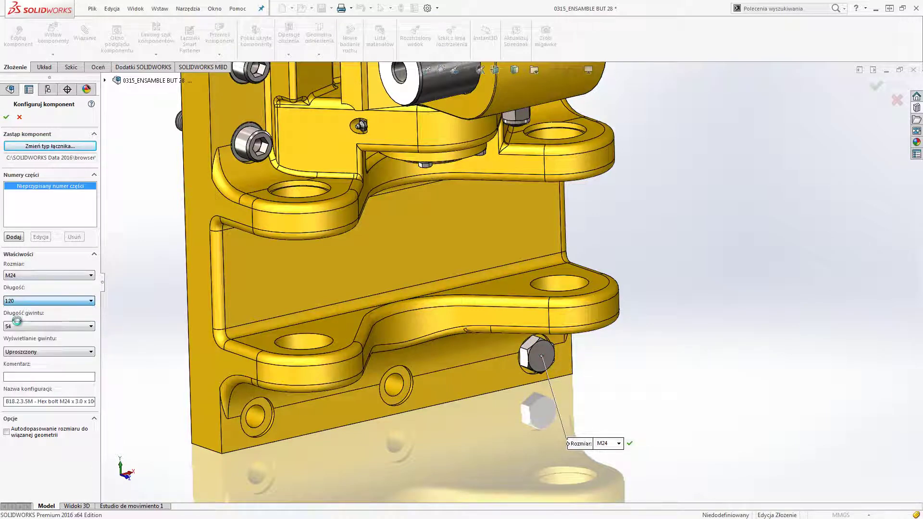
{"action": "left_click", "coordinate": [82, 352]}
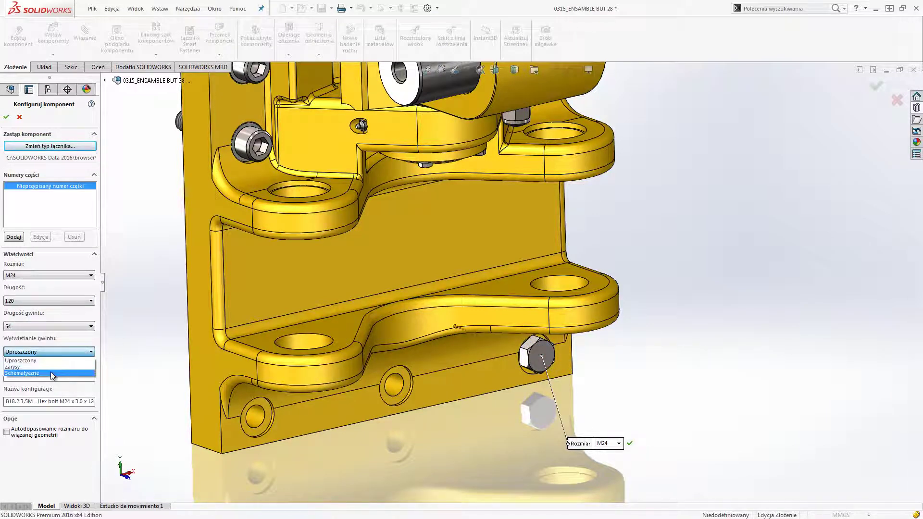
{"action": "left_click", "coordinate": [20, 366]}
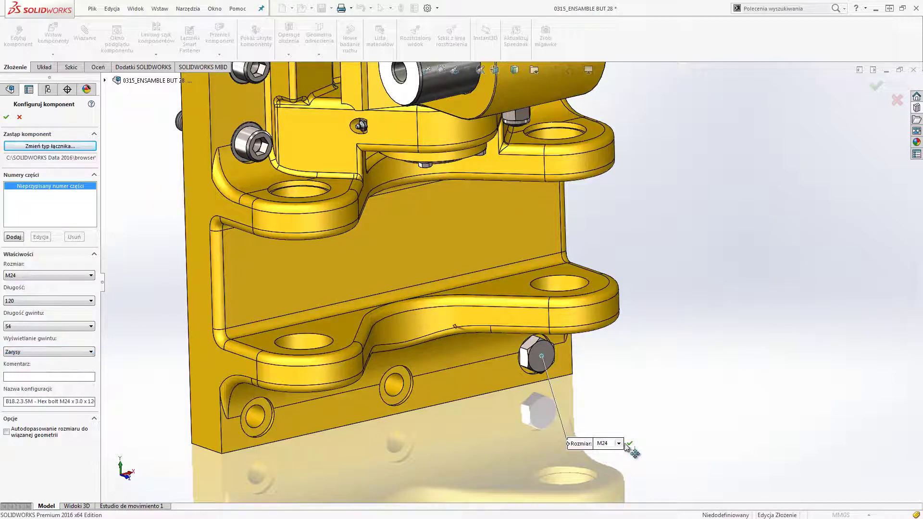
Step: Place bolts in the middle and lower-left holes, then view the plate side
{"action": "left_click", "coordinate": [398, 384]}
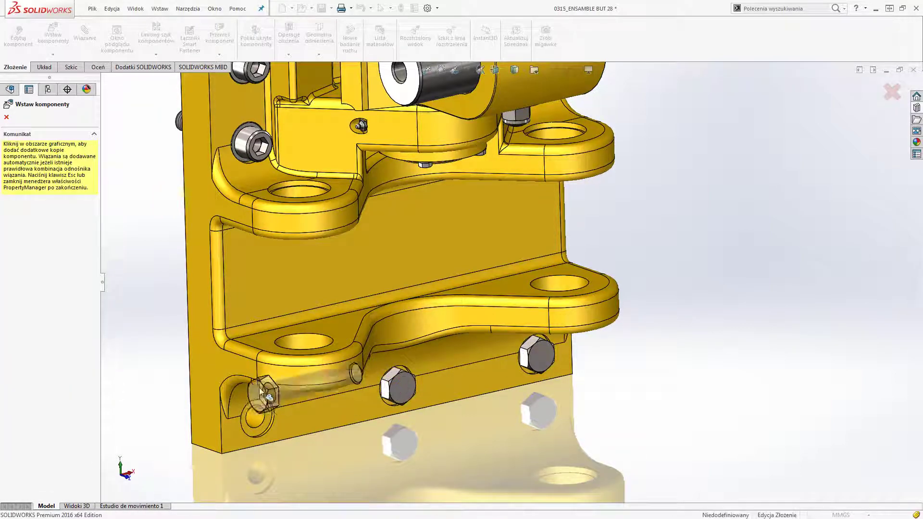
{"action": "left_click", "coordinate": [267, 413]}
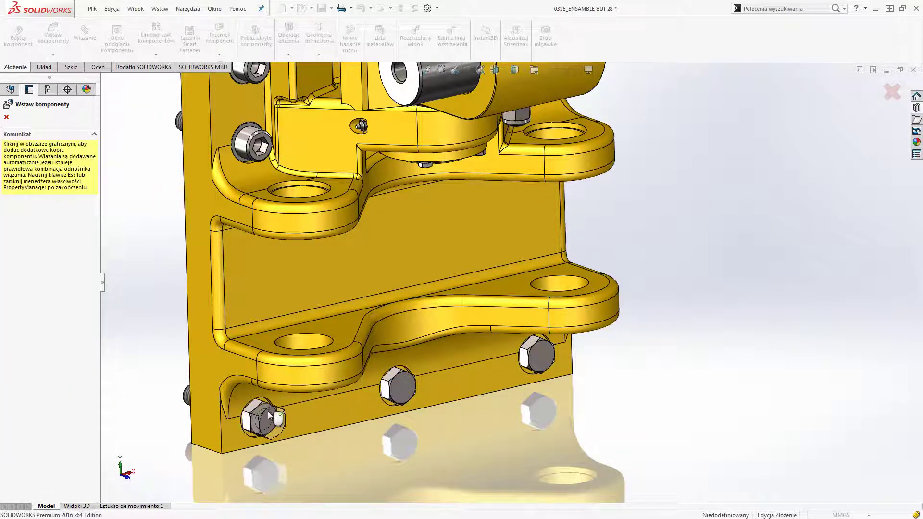
{"action": "key", "text": "Escape"}
{"action": "mouse_move", "coordinate": [267, 413]}
{"action": "middle_mouse_down"}
{"action": "mouse_move", "coordinate": [379, 316]}
{"action": "mouse_move", "coordinate": [505, 296]}
{"action": "middle_mouse_up"}
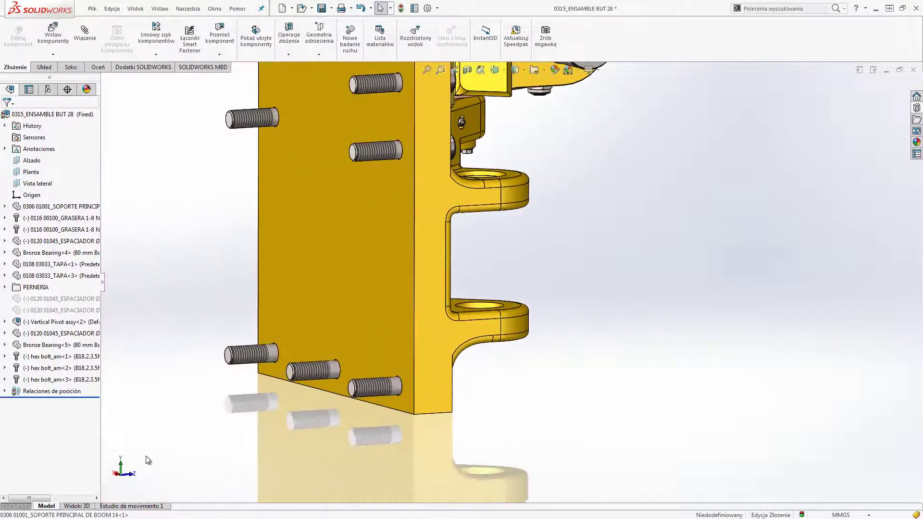
Step: Change the three lower hex bolts' fastener type to ANSI B18.3.1M Socket Head Cap Screw
{"action": "left_click_drag", "start_coordinate": [172, 457], "coordinate": [506, 307]}
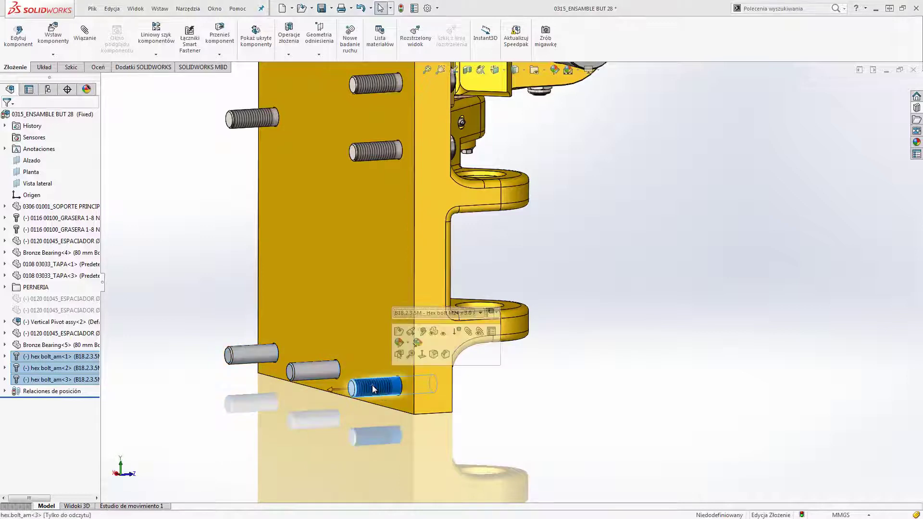
{"action": "left_click_drag", "start_coordinate": [380, 387], "coordinate": [276, 394]}
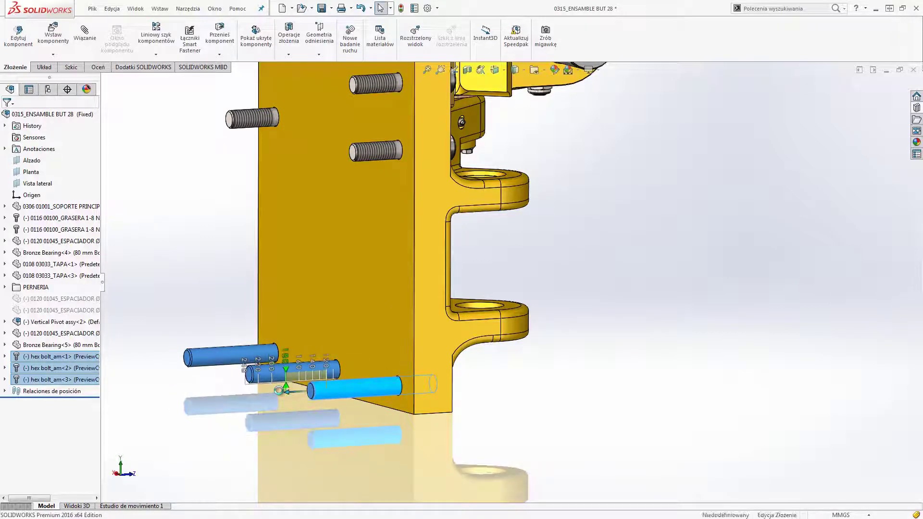
{"action": "left_click_drag", "start_coordinate": [276, 395], "coordinate": [281, 394]}
{"action": "right_click", "coordinate": [318, 390]}
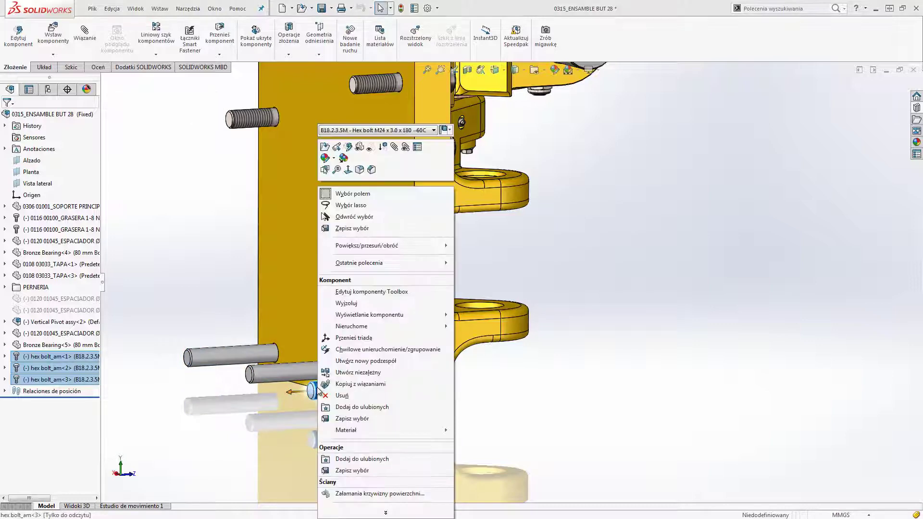
{"action": "left_click", "coordinate": [349, 292]}
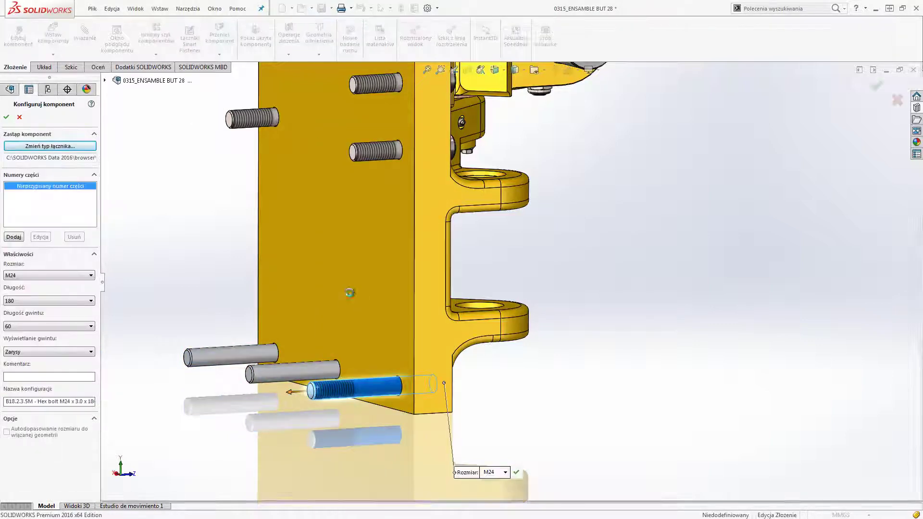
{"action": "left_click", "coordinate": [80, 148]}
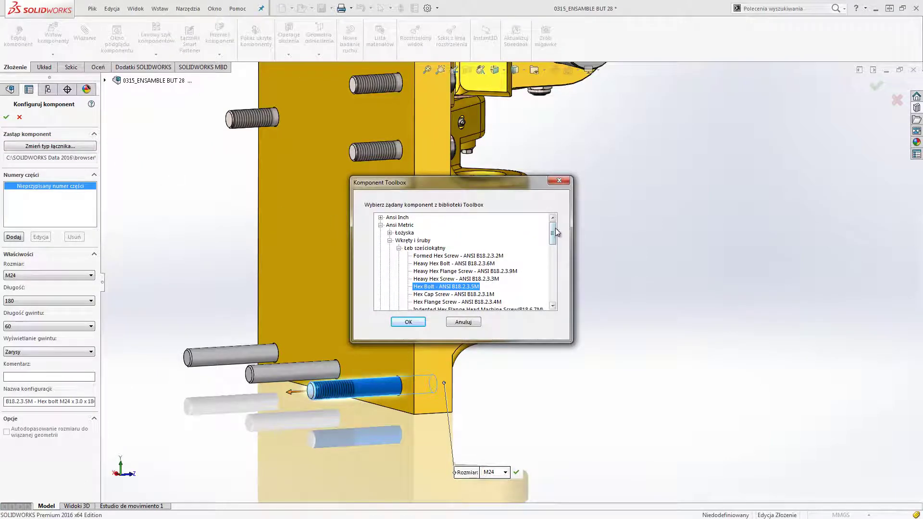
{"action": "left_click_drag", "start_coordinate": [555, 232], "coordinate": [556, 238]}
{"action": "left_click", "coordinate": [399, 217]}
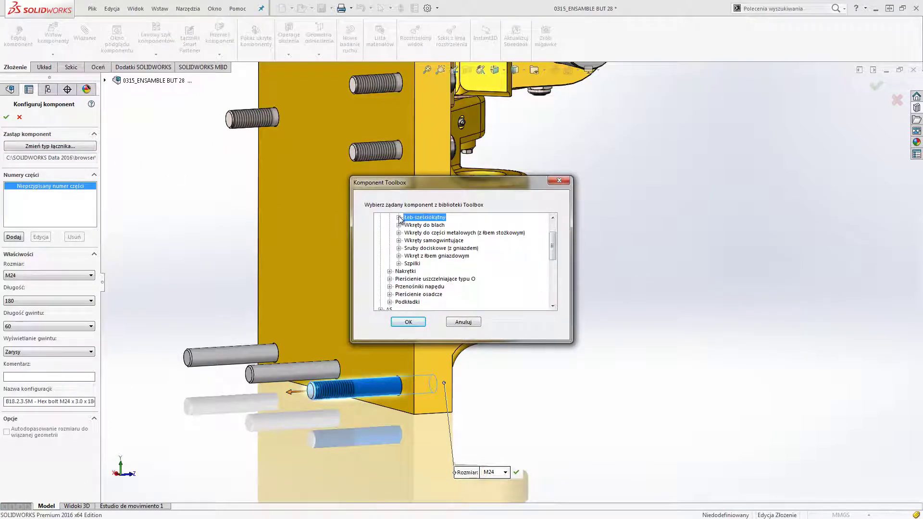
{"action": "left_click", "coordinate": [399, 256]}
{"action": "left_click", "coordinate": [423, 280]}
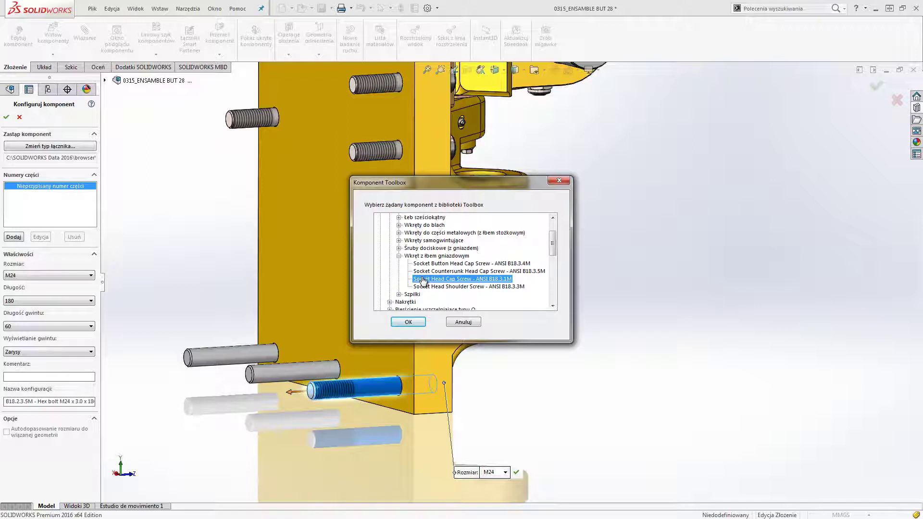
{"action": "left_click", "coordinate": [404, 322]}
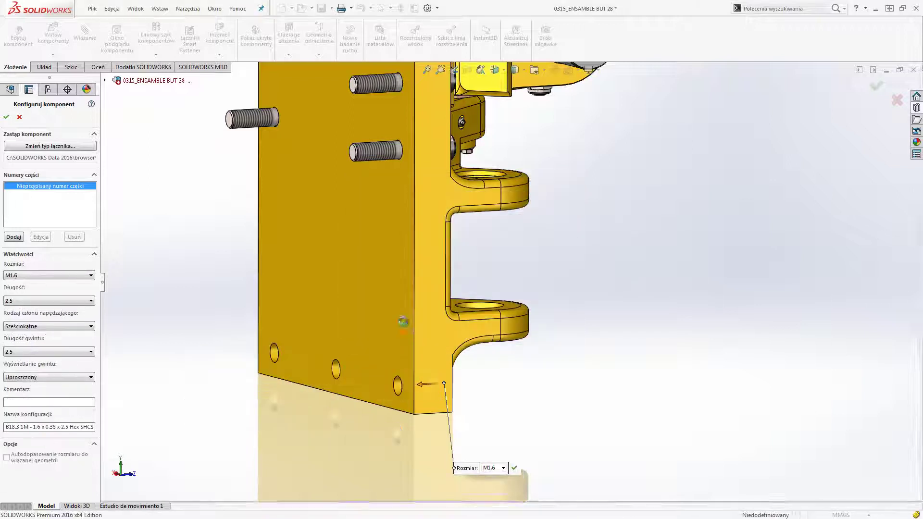
Step: Set the socket head cap screws to size M24, length 120, with Zarysy thread display
{"action": "left_click", "coordinate": [48, 276]}
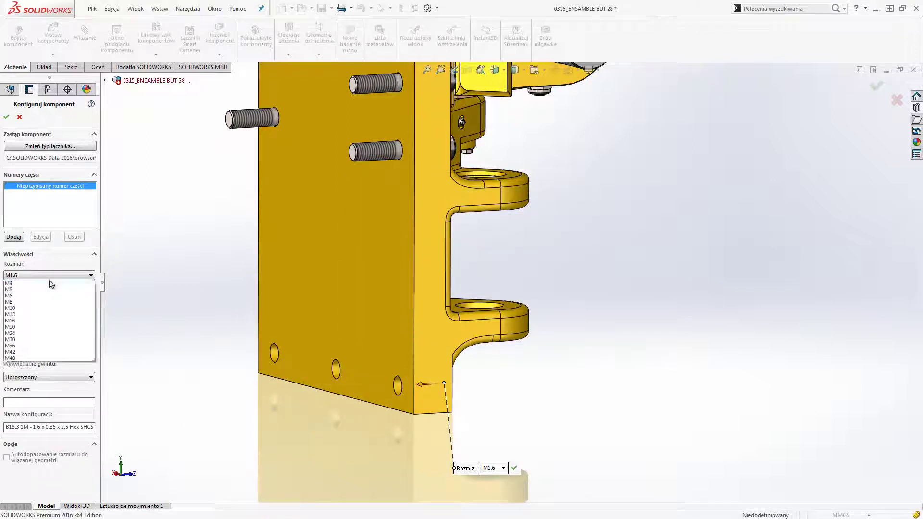
{"action": "left_click", "coordinate": [19, 353]}
{"action": "left_click", "coordinate": [27, 301]}
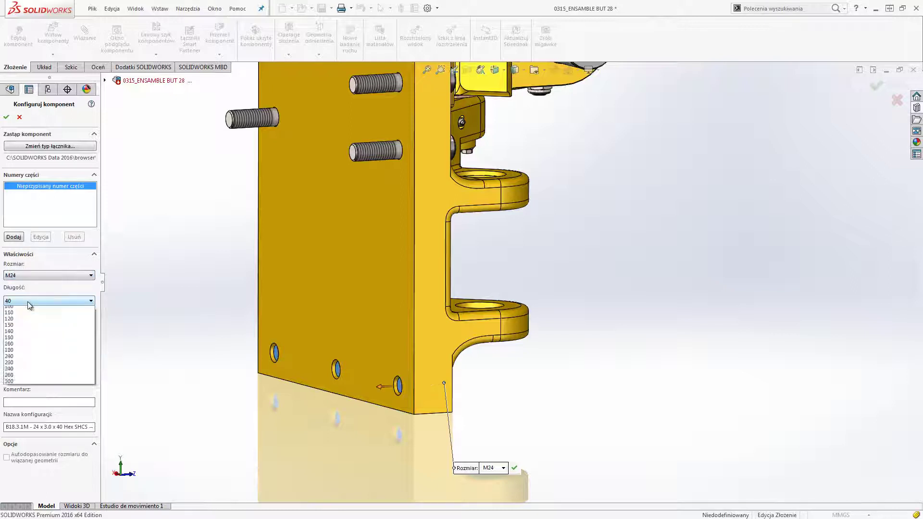
{"action": "left_click", "coordinate": [21, 375]}
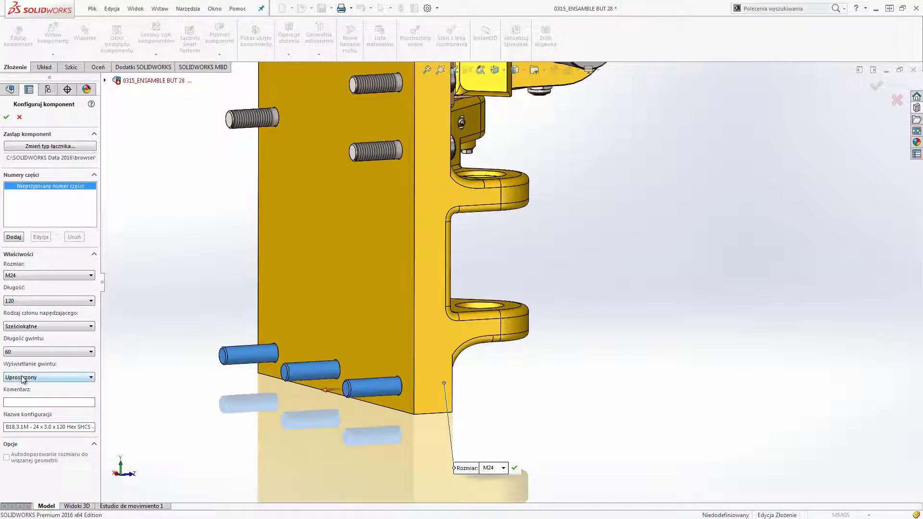
{"action": "left_click", "coordinate": [22, 377]}
{"action": "left_click", "coordinate": [22, 394]}
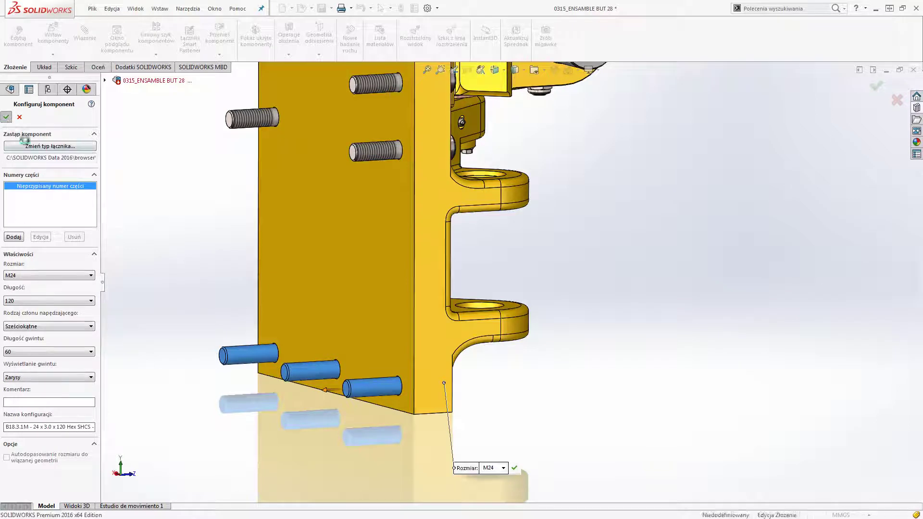
Step: Reassign screw faces for the first two missing mate references
{"action": "left_click_drag", "start_coordinate": [89, 218], "coordinate": [192, 212]}
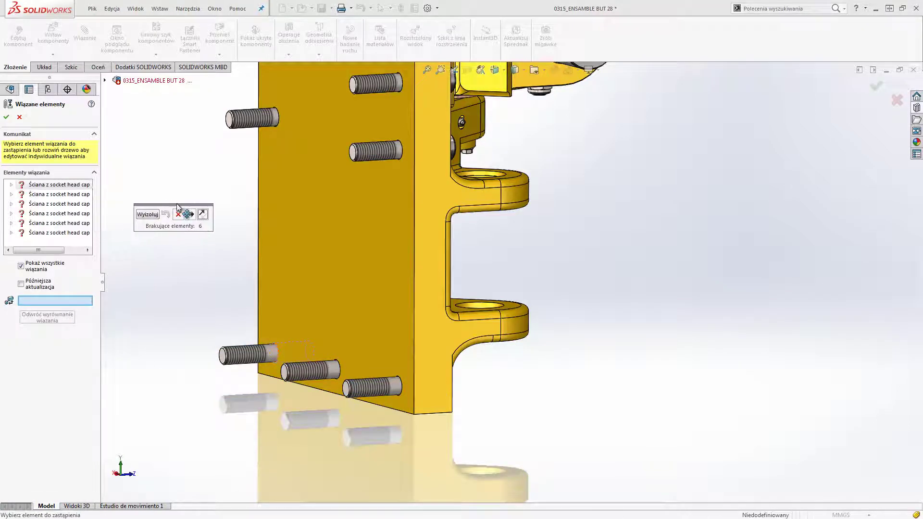
{"action": "left_click", "coordinate": [10, 184]}
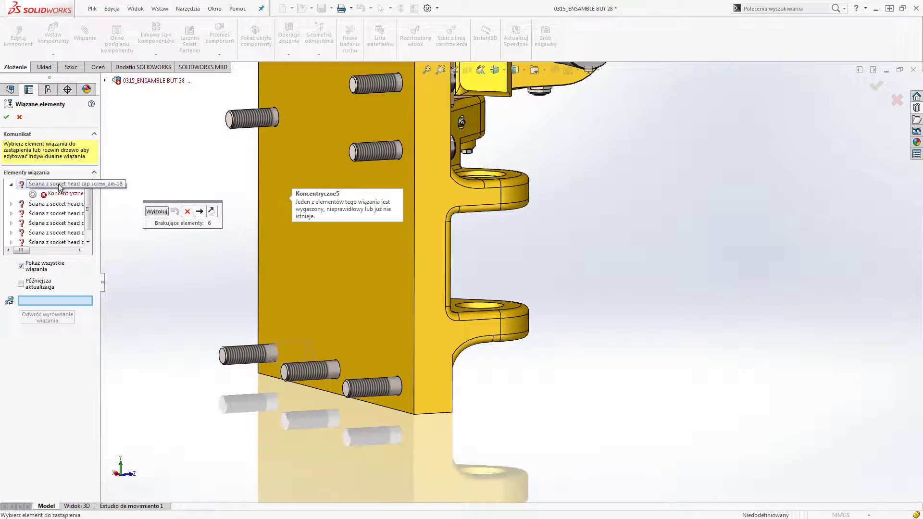
{"action": "left_click_drag", "start_coordinate": [240, 355], "coordinate": [156, 341]}
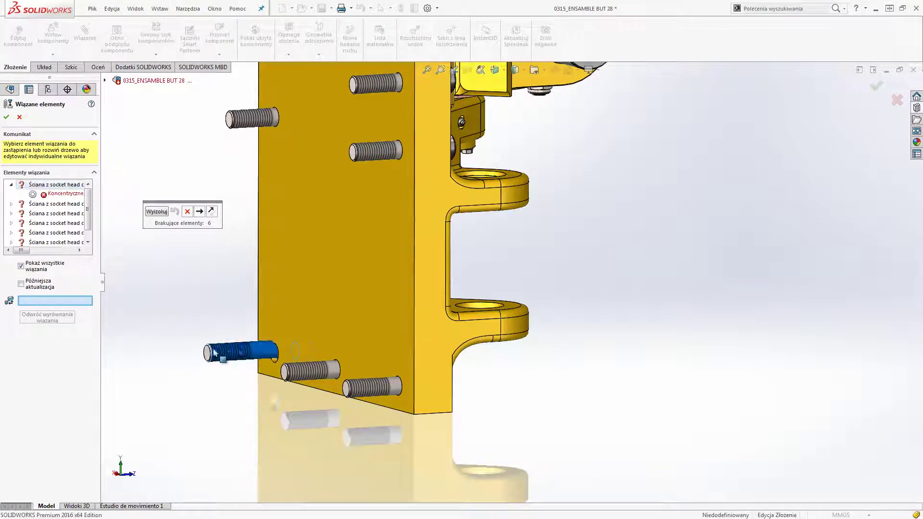
{"action": "left_click", "coordinate": [192, 340]}
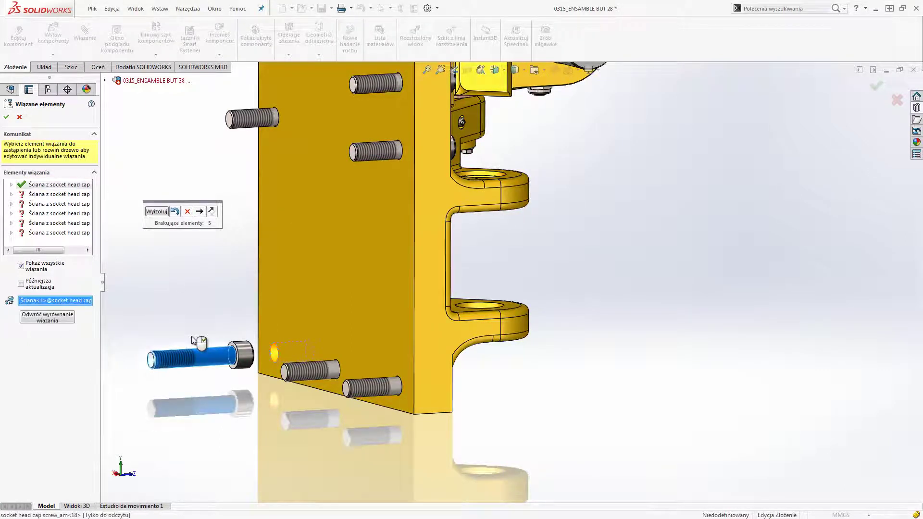
{"action": "left_click", "coordinate": [67, 194]}
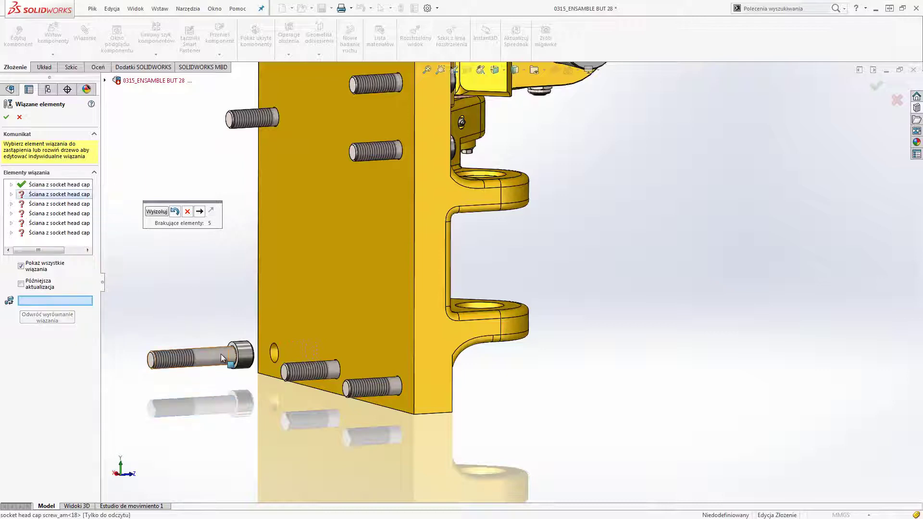
{"action": "scroll", "coordinate": [227, 356], "scroll_direction": "down", "scroll_amount": 3}
{"action": "scroll", "coordinate": [227, 355], "scroll_direction": "down", "scroll_amount": 2}
{"action": "left_click", "coordinate": [347, 305]}
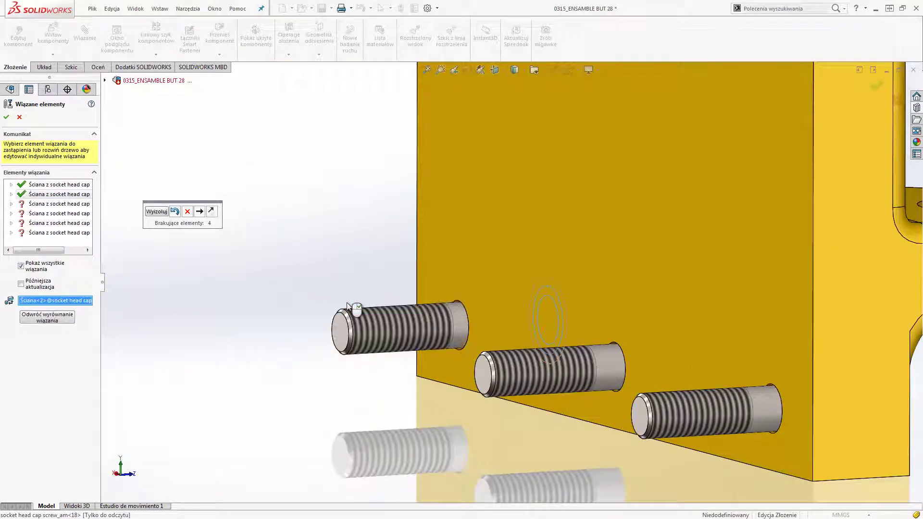
Step: Replace all remaining missing mate references, then orbit to view the pivot head and plate side
{"action": "scroll", "coordinate": [347, 305], "scroll_direction": "up", "scroll_amount": 3}
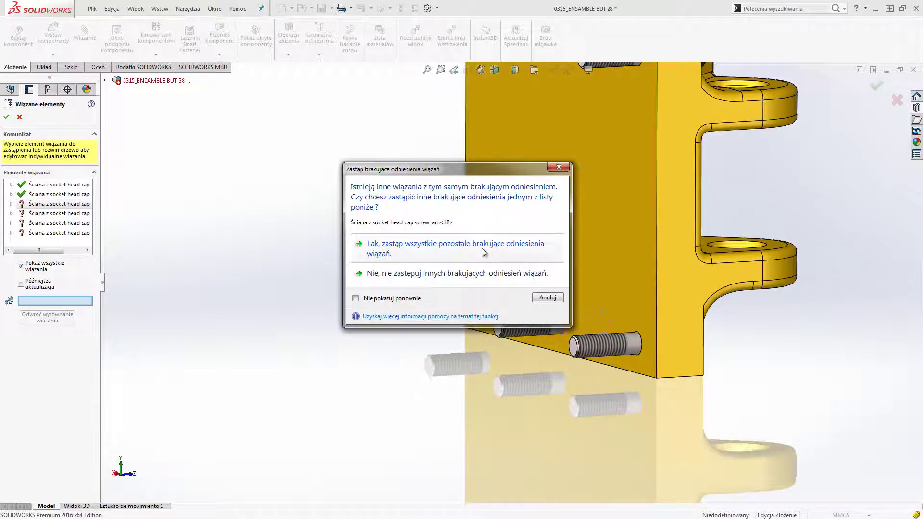
{"action": "left_click", "coordinate": [477, 248]}
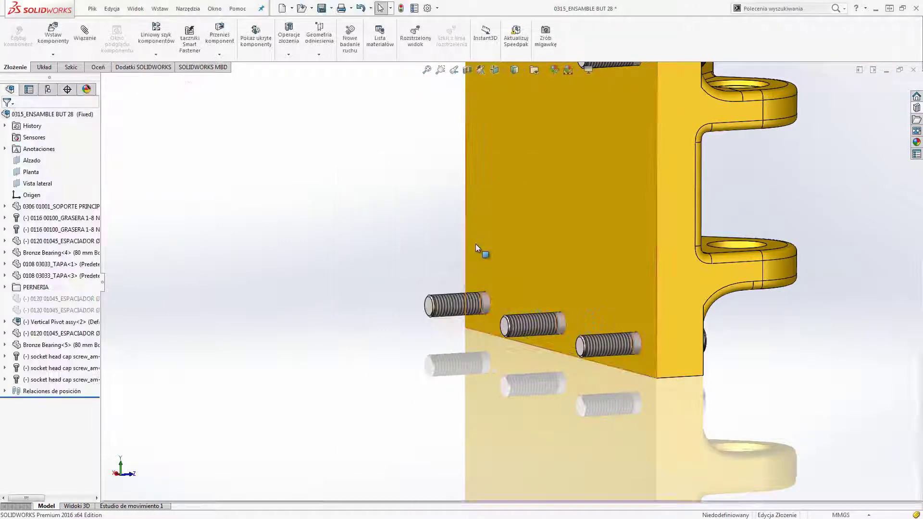
{"action": "middle_click_drag", "start_coordinate": [502, 241], "coordinate": [399, 307]}
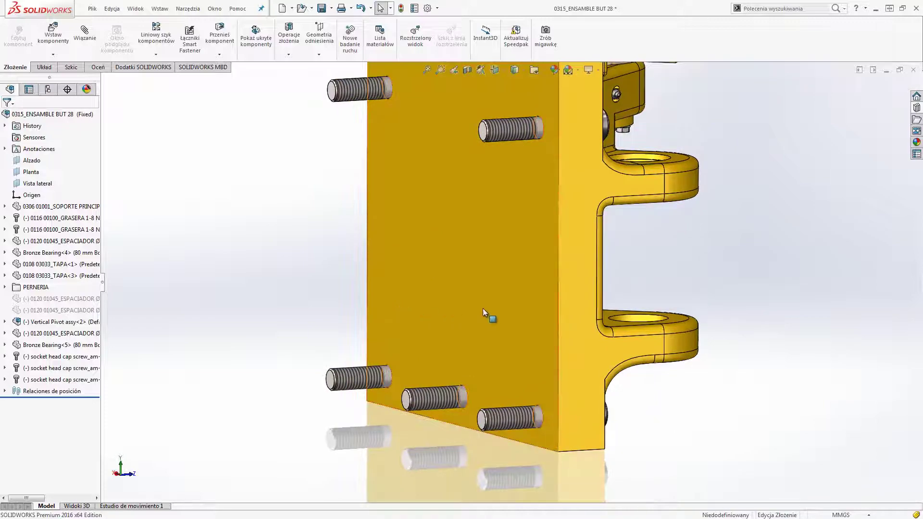
{"action": "mouse_move", "coordinate": [486, 308]}
{"action": "middle_mouse_down"}
{"action": "mouse_move", "coordinate": [523, 313]}
{"action": "mouse_move", "coordinate": [550, 269]}
{"action": "mouse_move", "coordinate": [480, 289]}
{"action": "middle_mouse_up"}
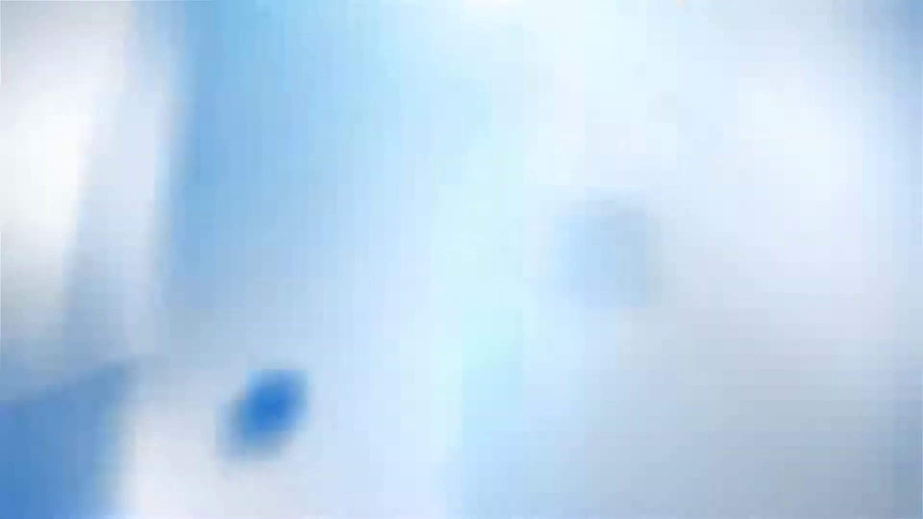